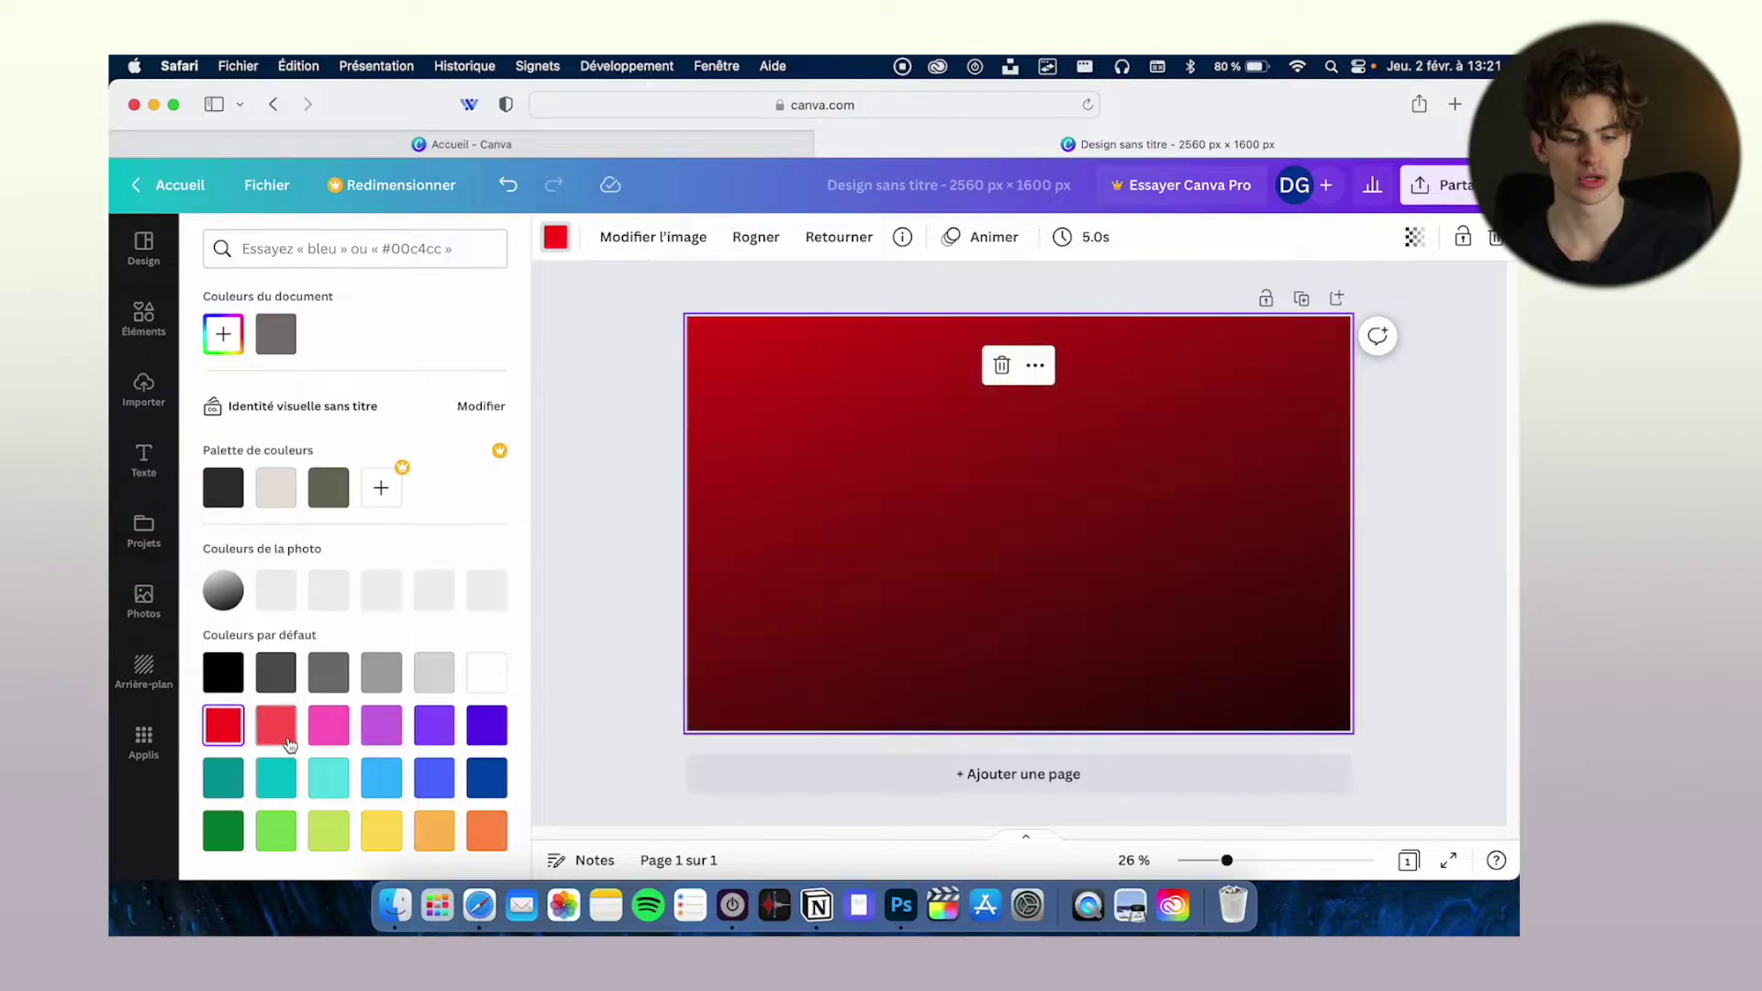
- Recolour the gradient background to a lighter red and look at the design's sharing options
left_click(276, 725)
left_click(1441, 185)
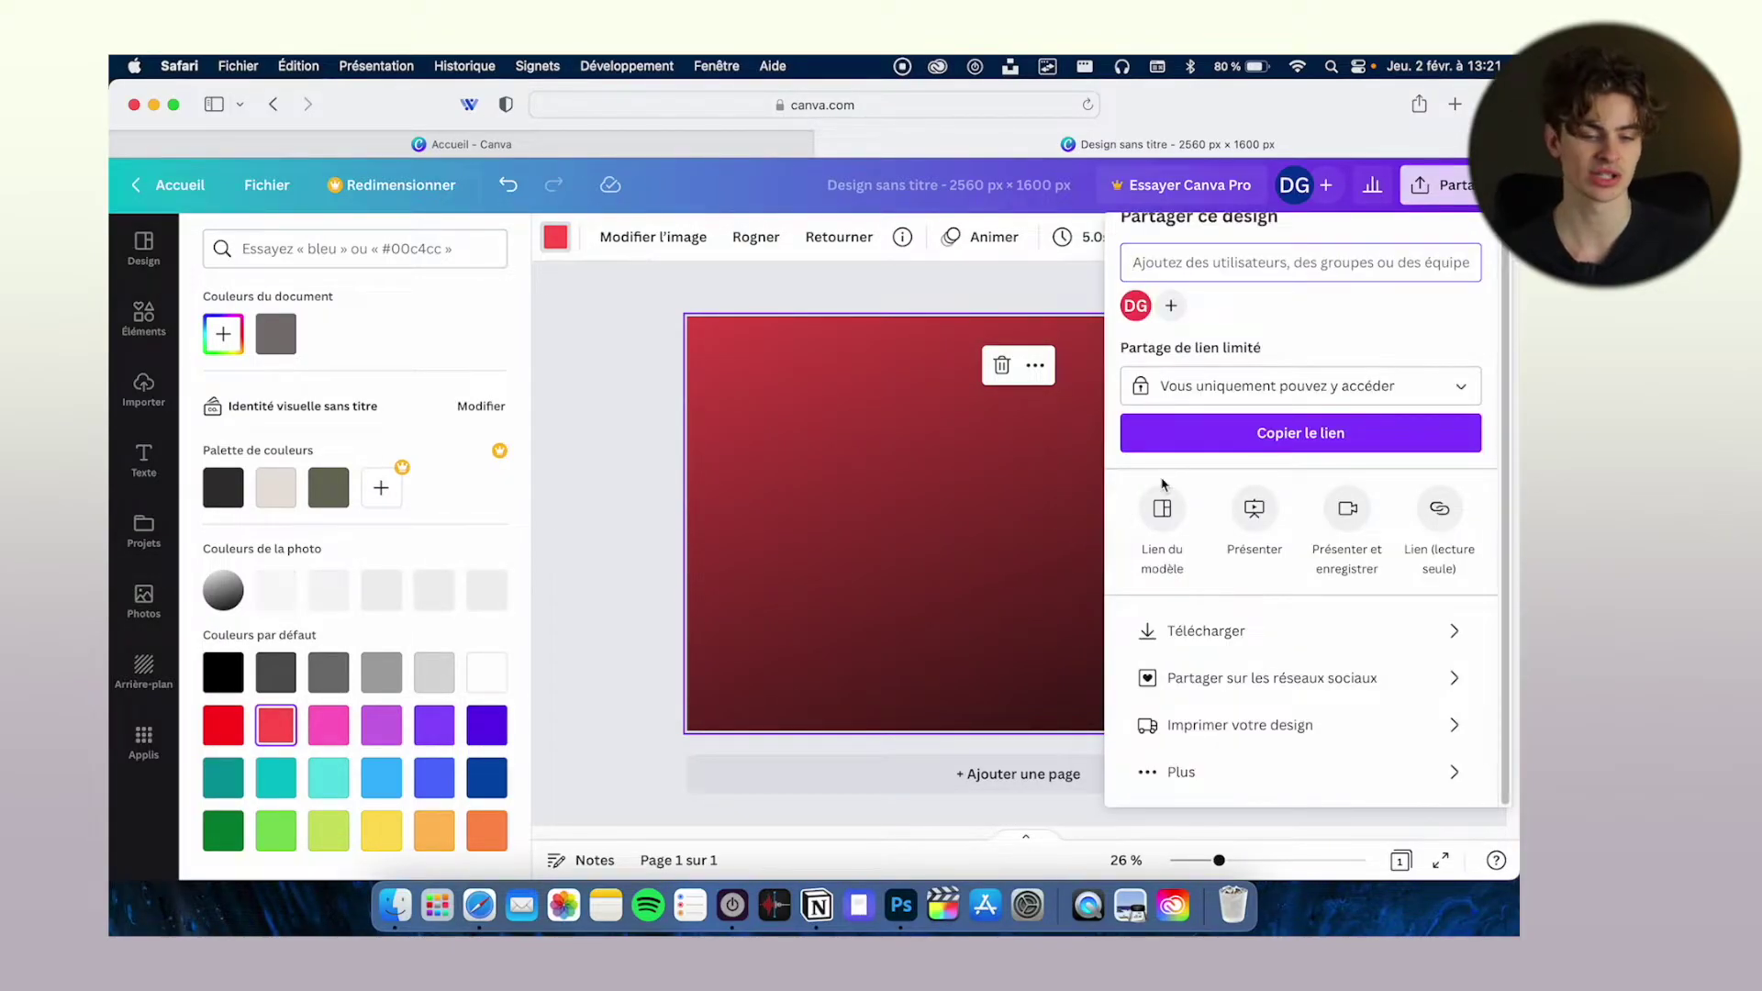
left_click(767, 478)
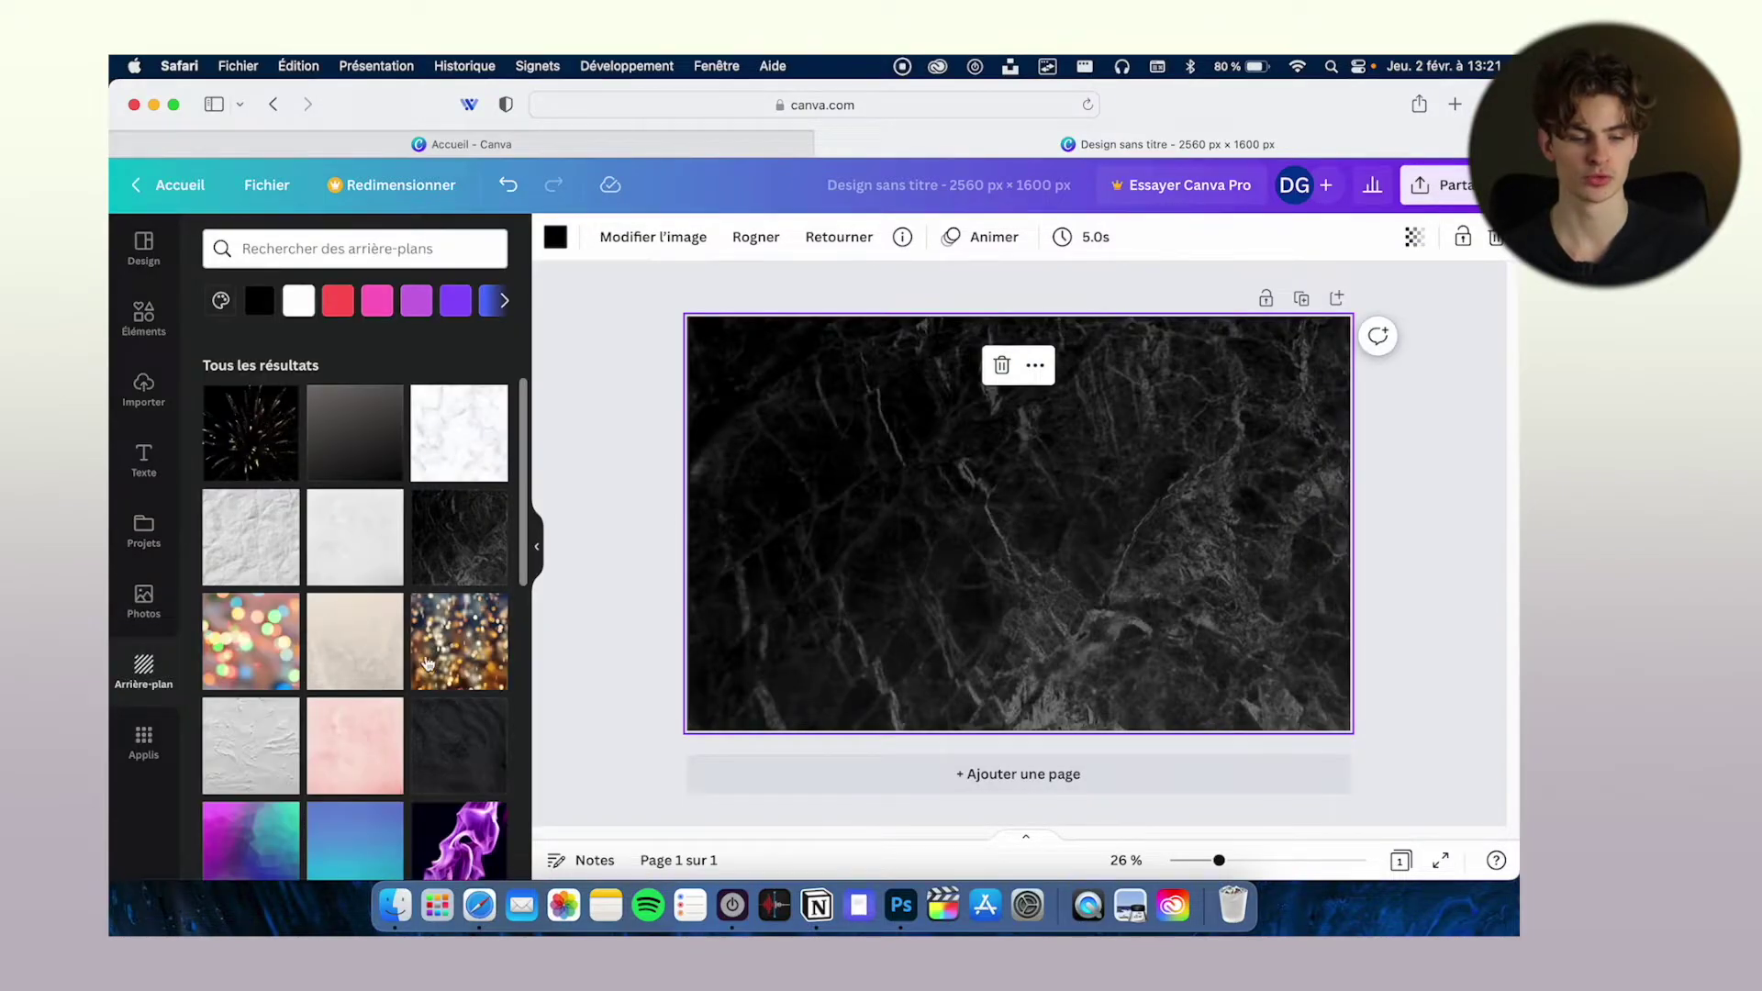
- Try a black sand texture as the page background, and replace it with the dark green gradient
scroll(427, 663, "down", 2)
left_click(439, 589)
scroll(439, 588, "down", 5)
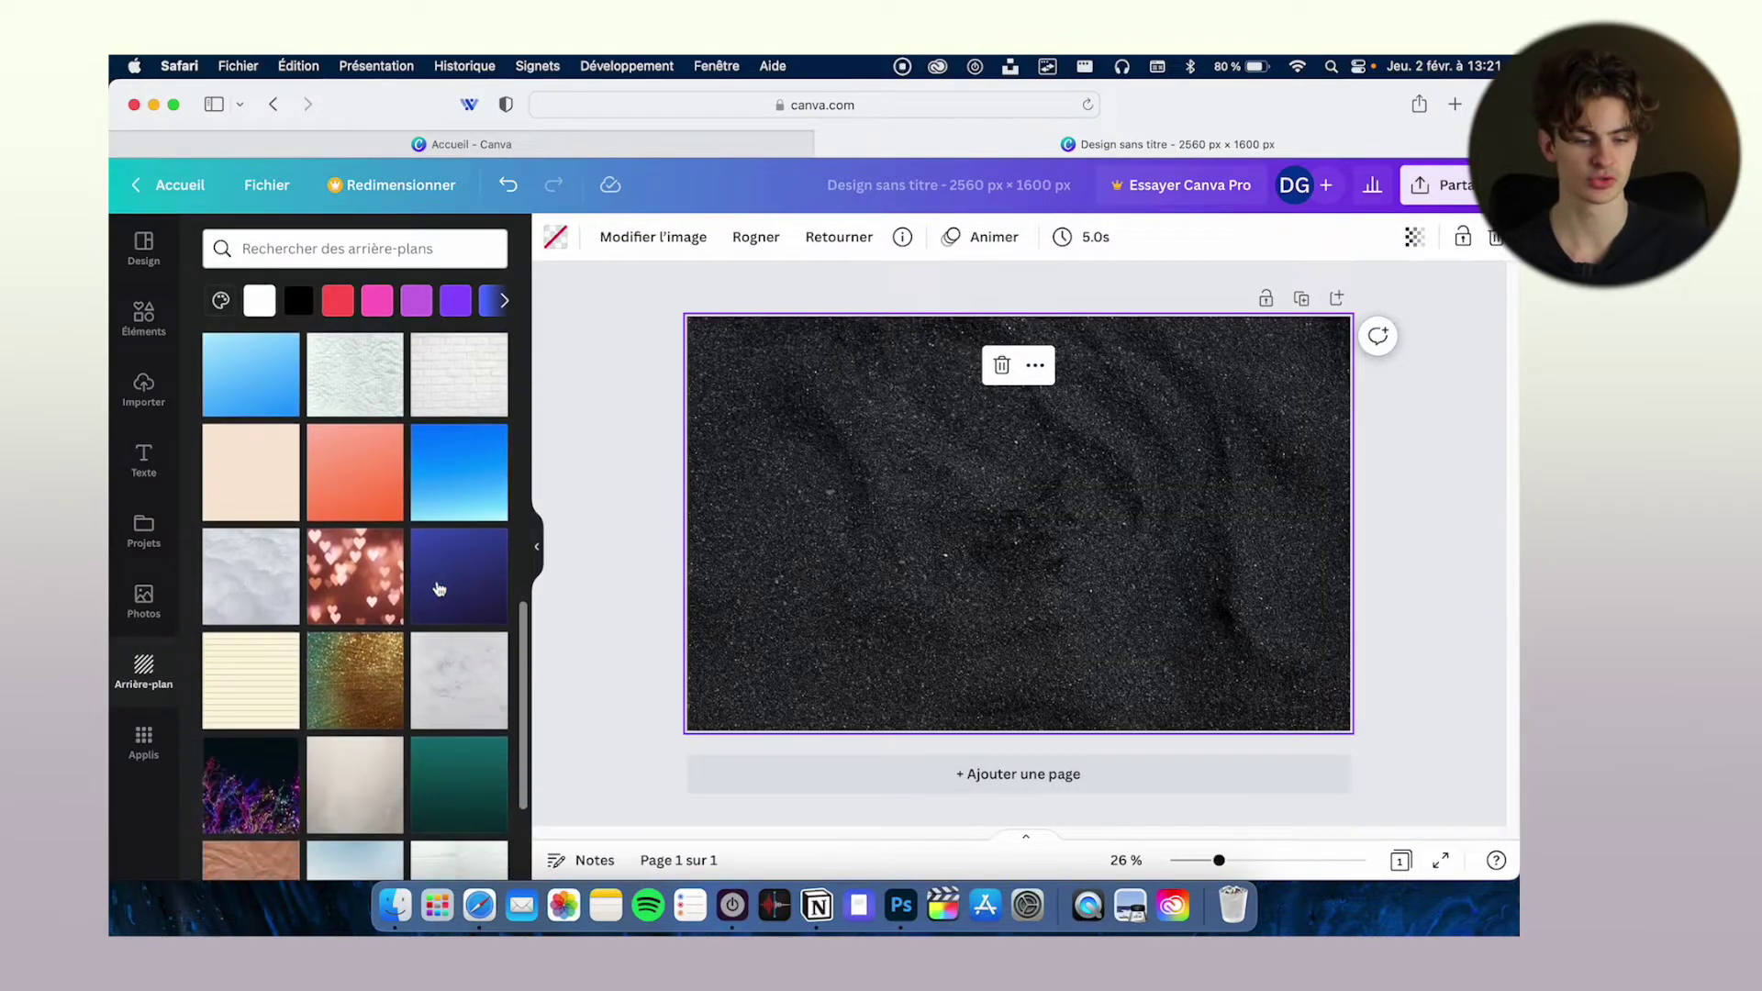
left_click(439, 588)
scroll(453, 592, "down", 5)
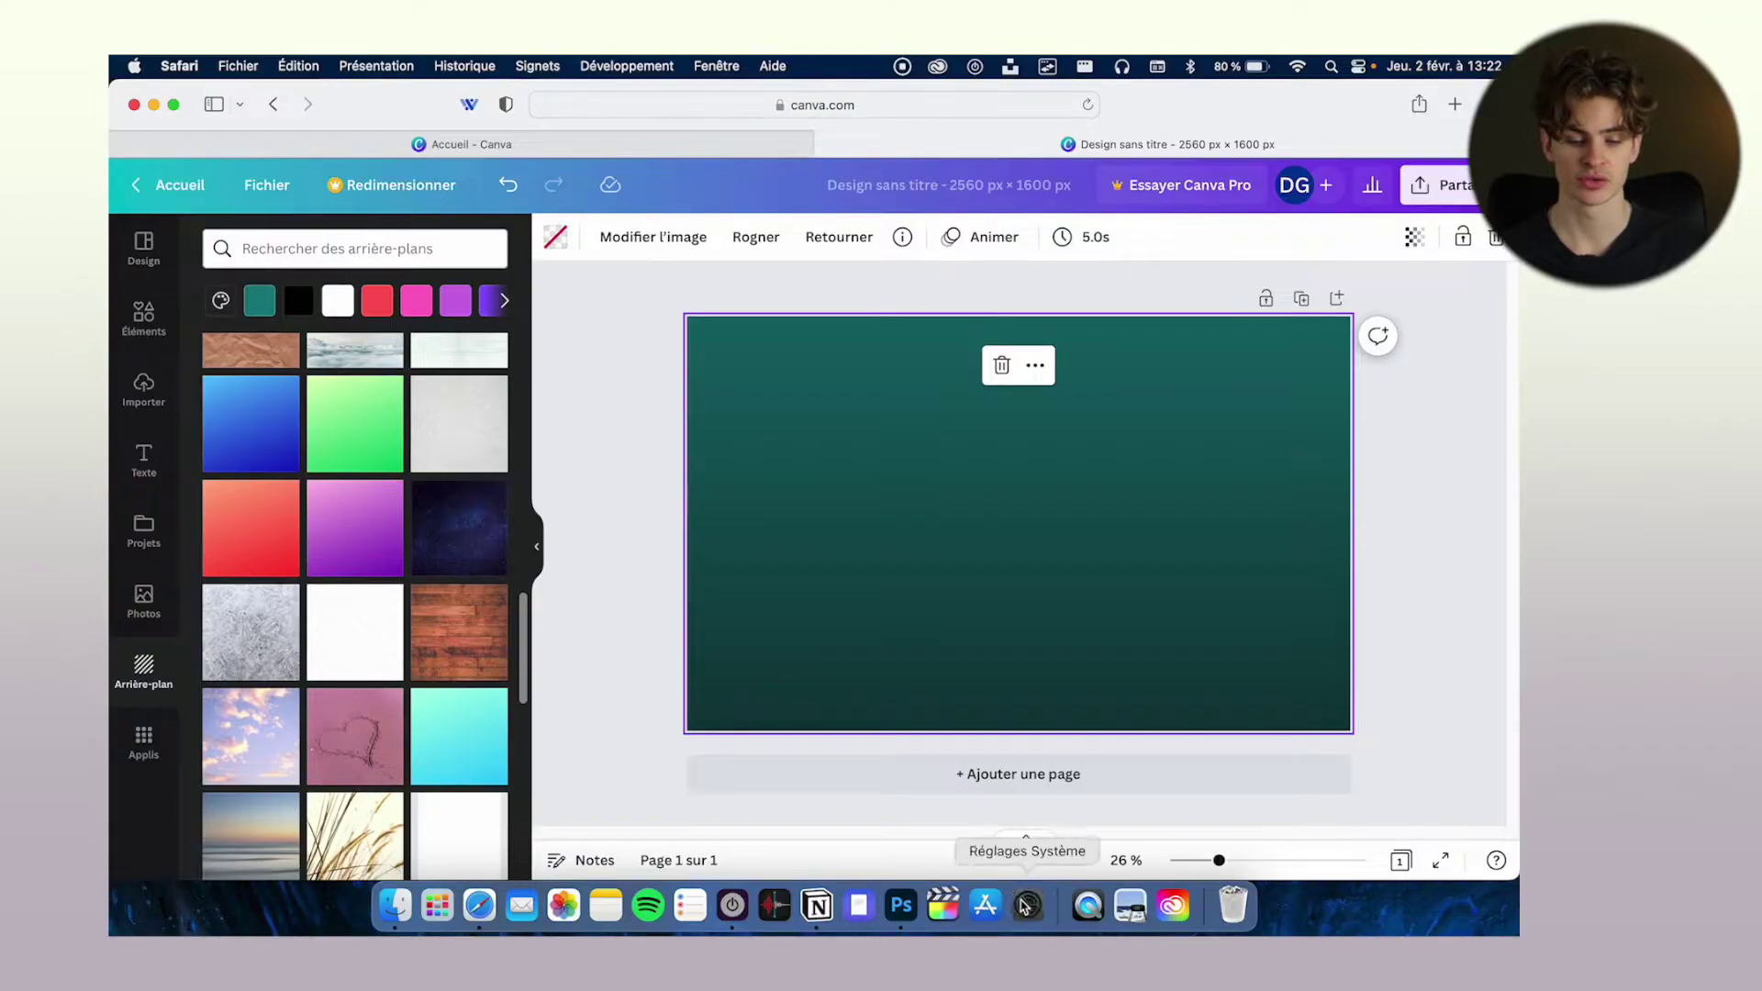
- Switch to System Settings and look through the available desktop wallpapers and colours
left_click(1025, 906)
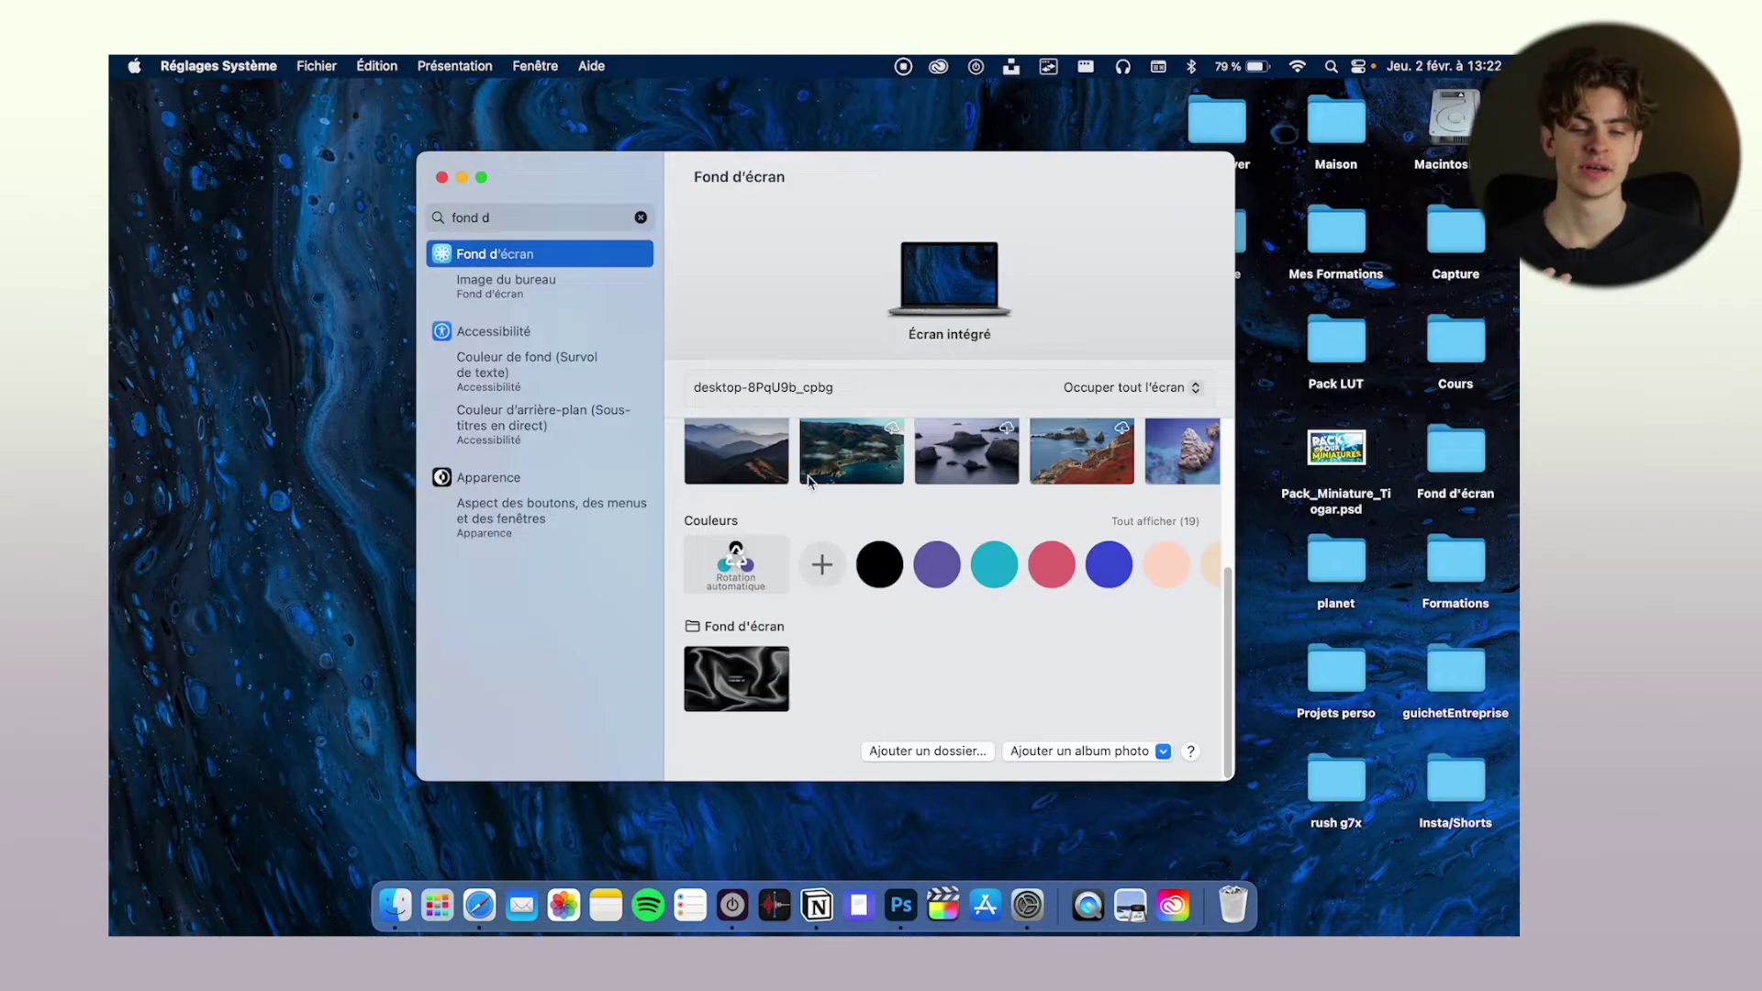
scroll(810, 481, "up", 5)
scroll(810, 482, "down", 5)
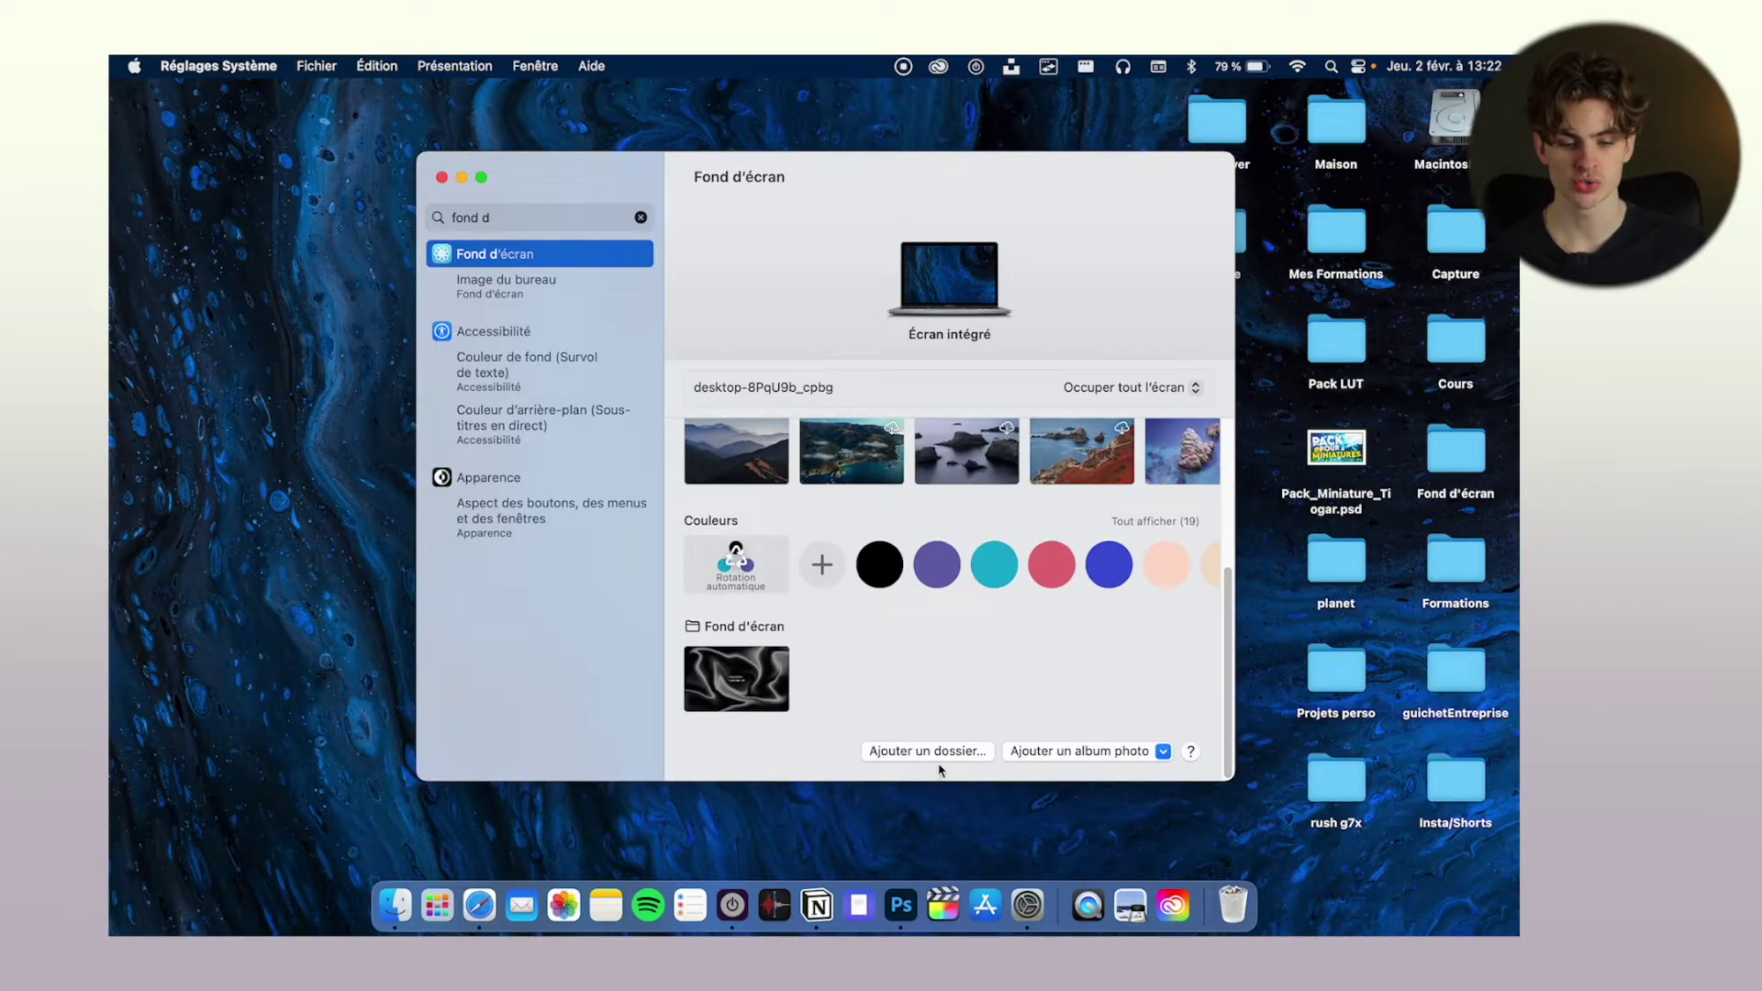
scroll(973, 725, "up", 3)
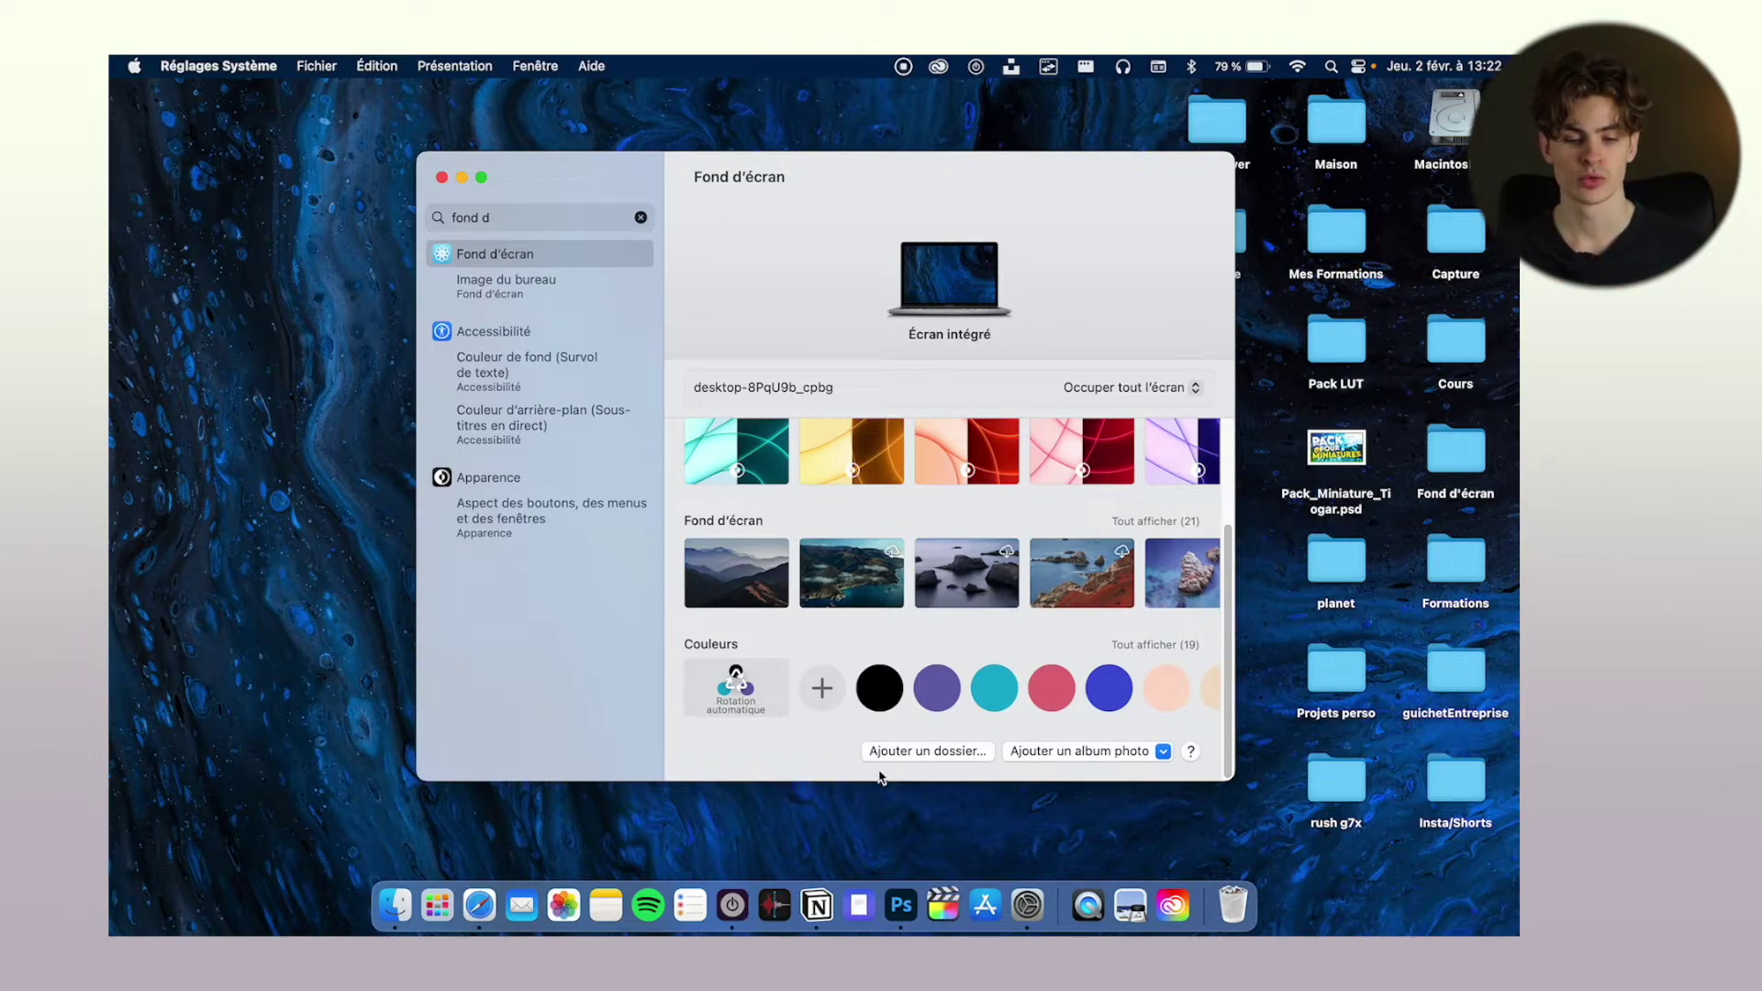
- Add the Fond d'écran folder as a wallpaper source, set its image as the desktop wallpaper, and close the settings
left_click(929, 751)
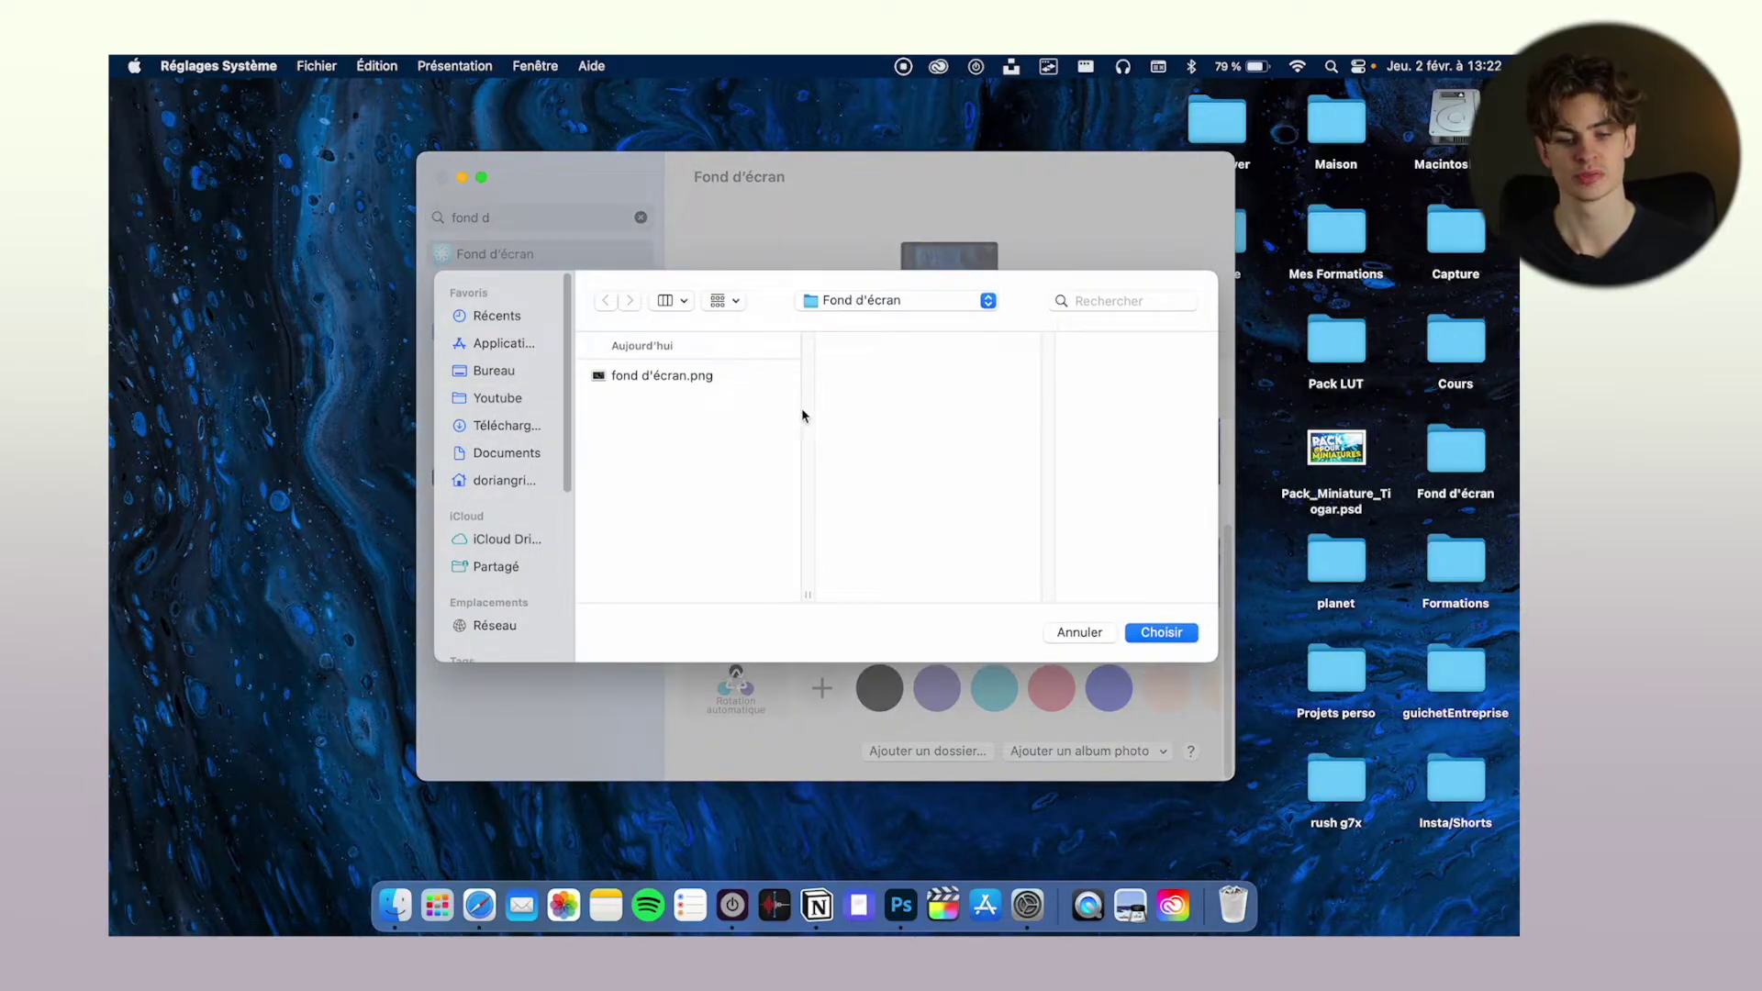
left_click(1147, 634)
scroll(810, 693, "down", 3)
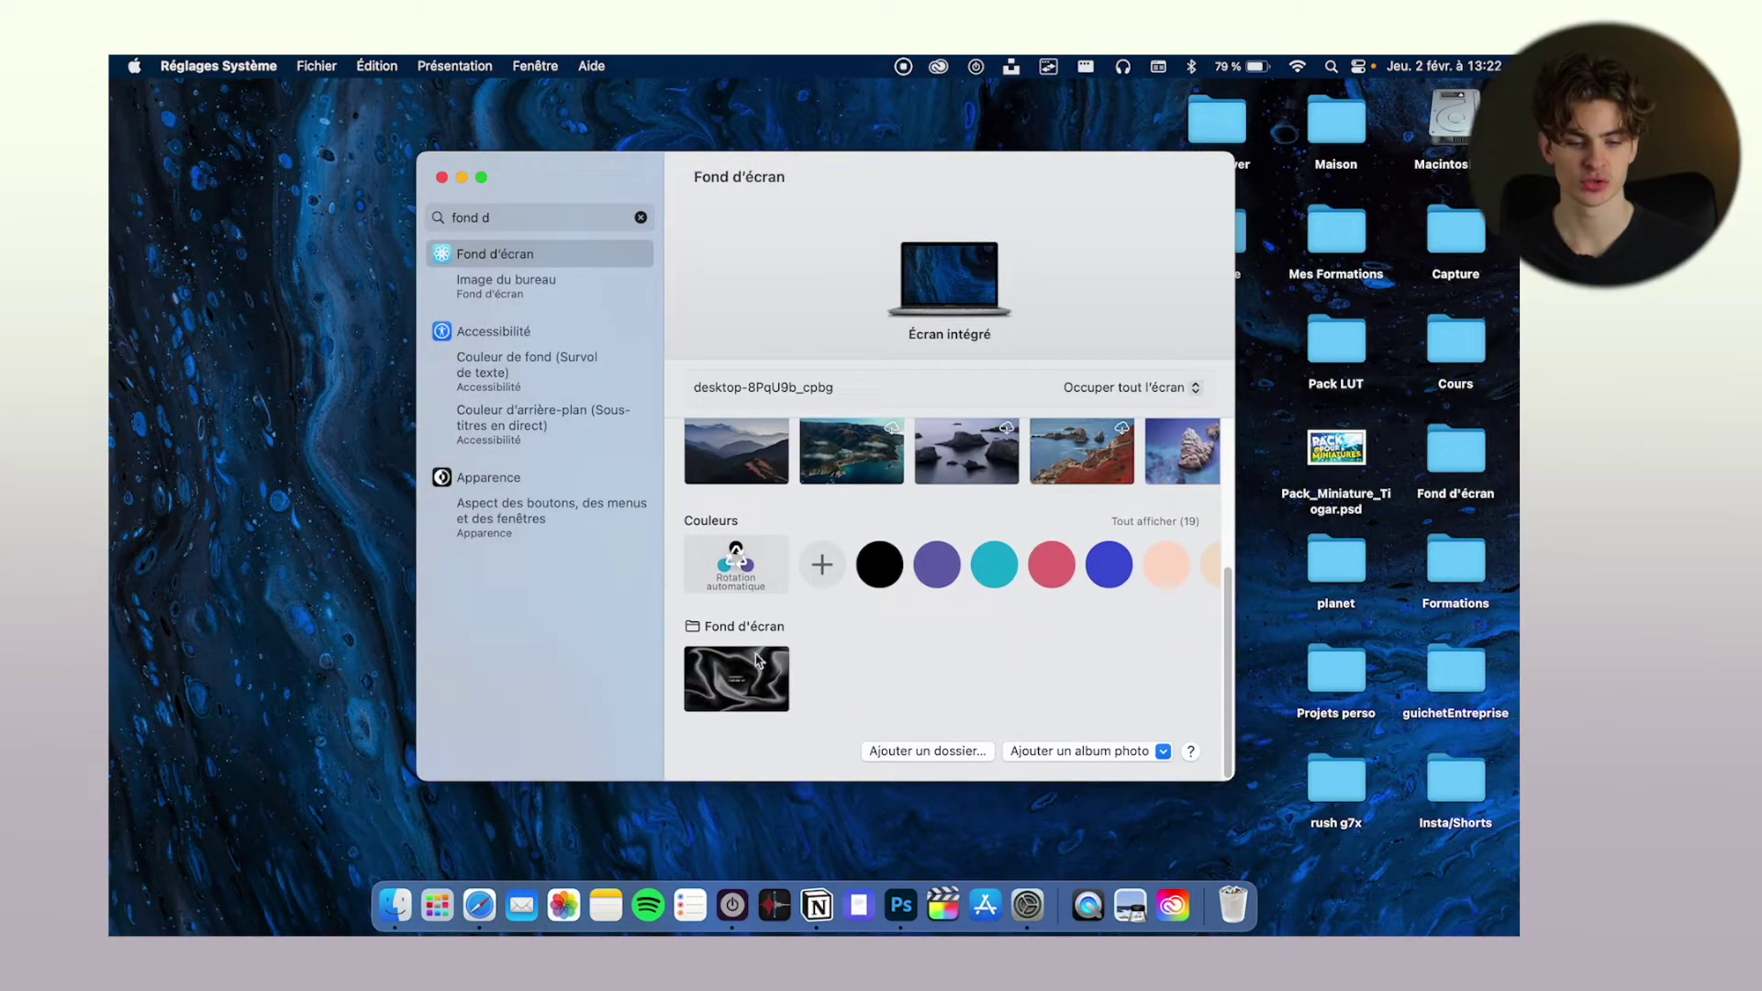
left_click(754, 688)
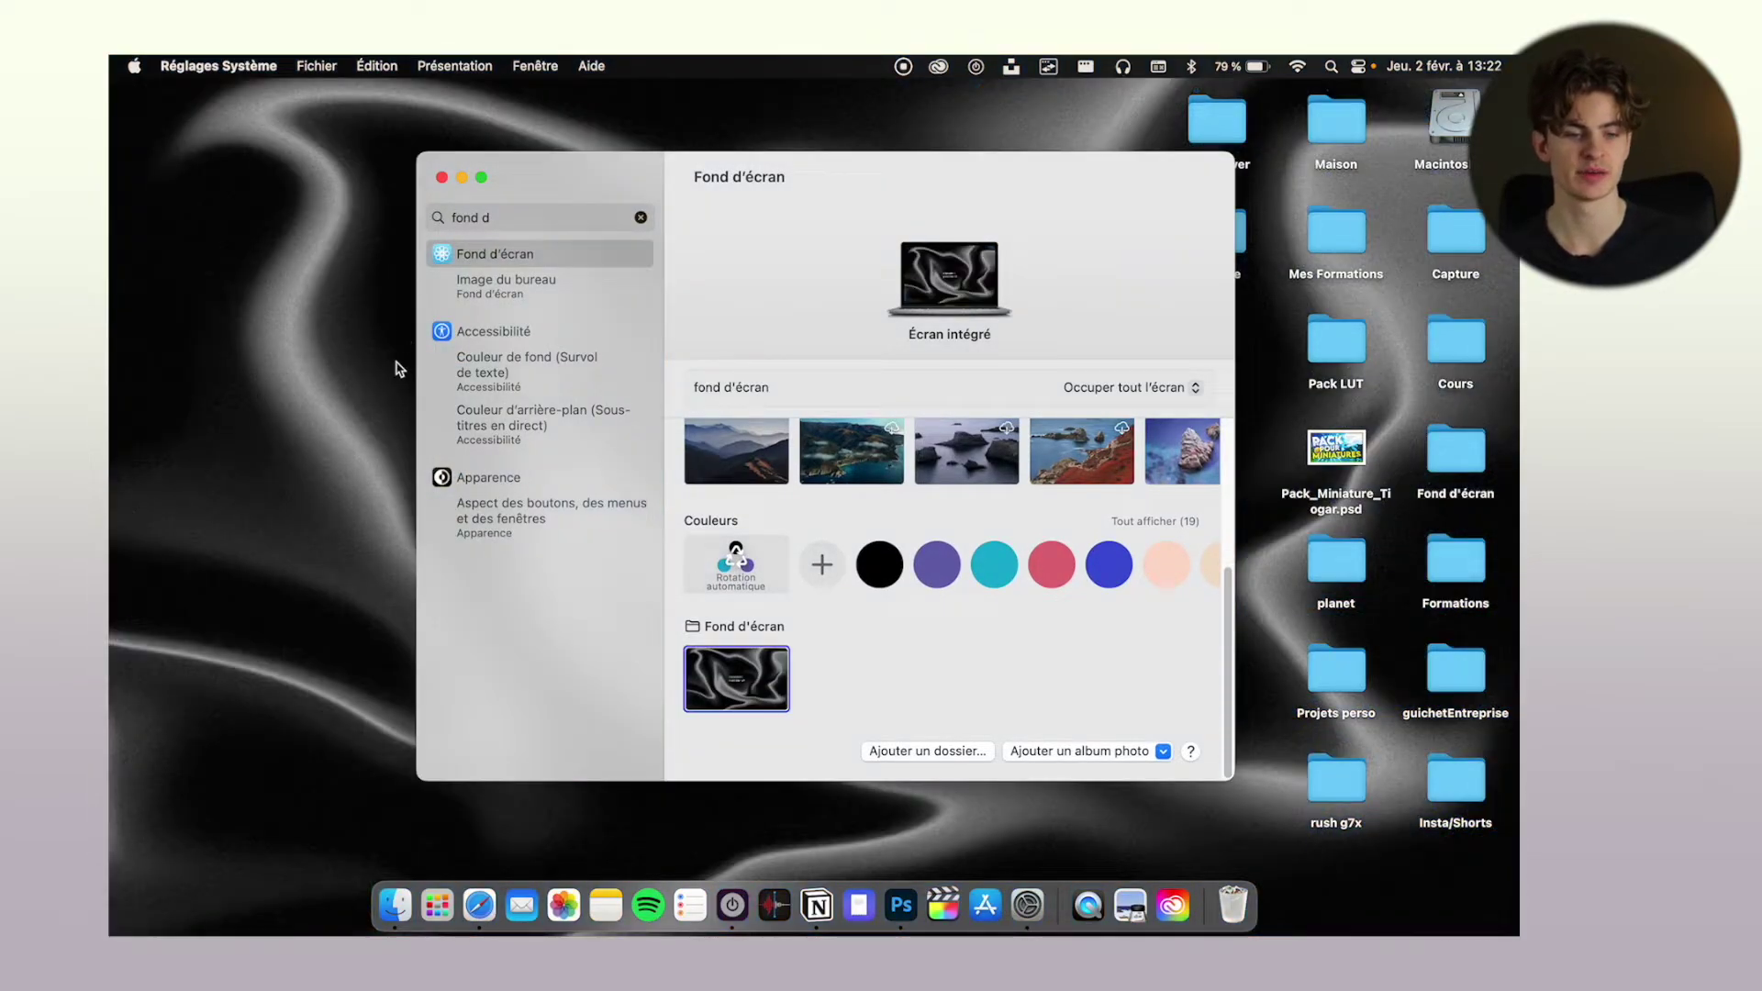
left_click(443, 177)
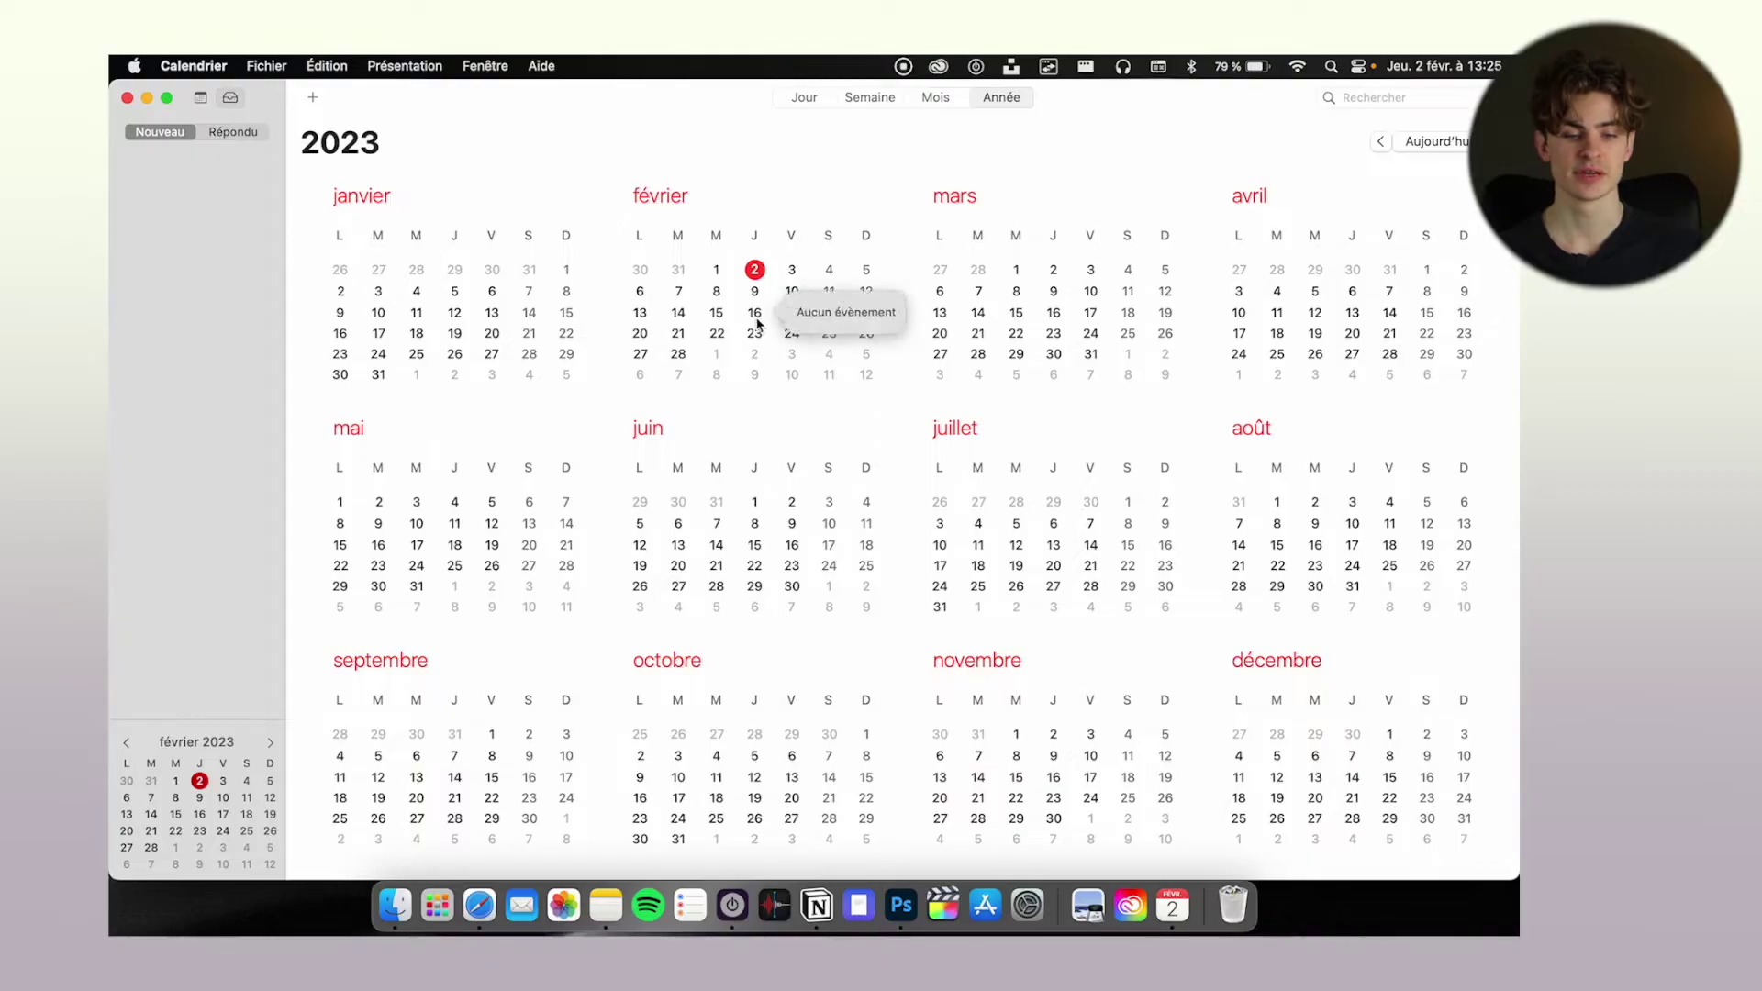
- Create an event named Examen on 16 February 2023 and move it to 14:00–15:00
double_click(755, 315)
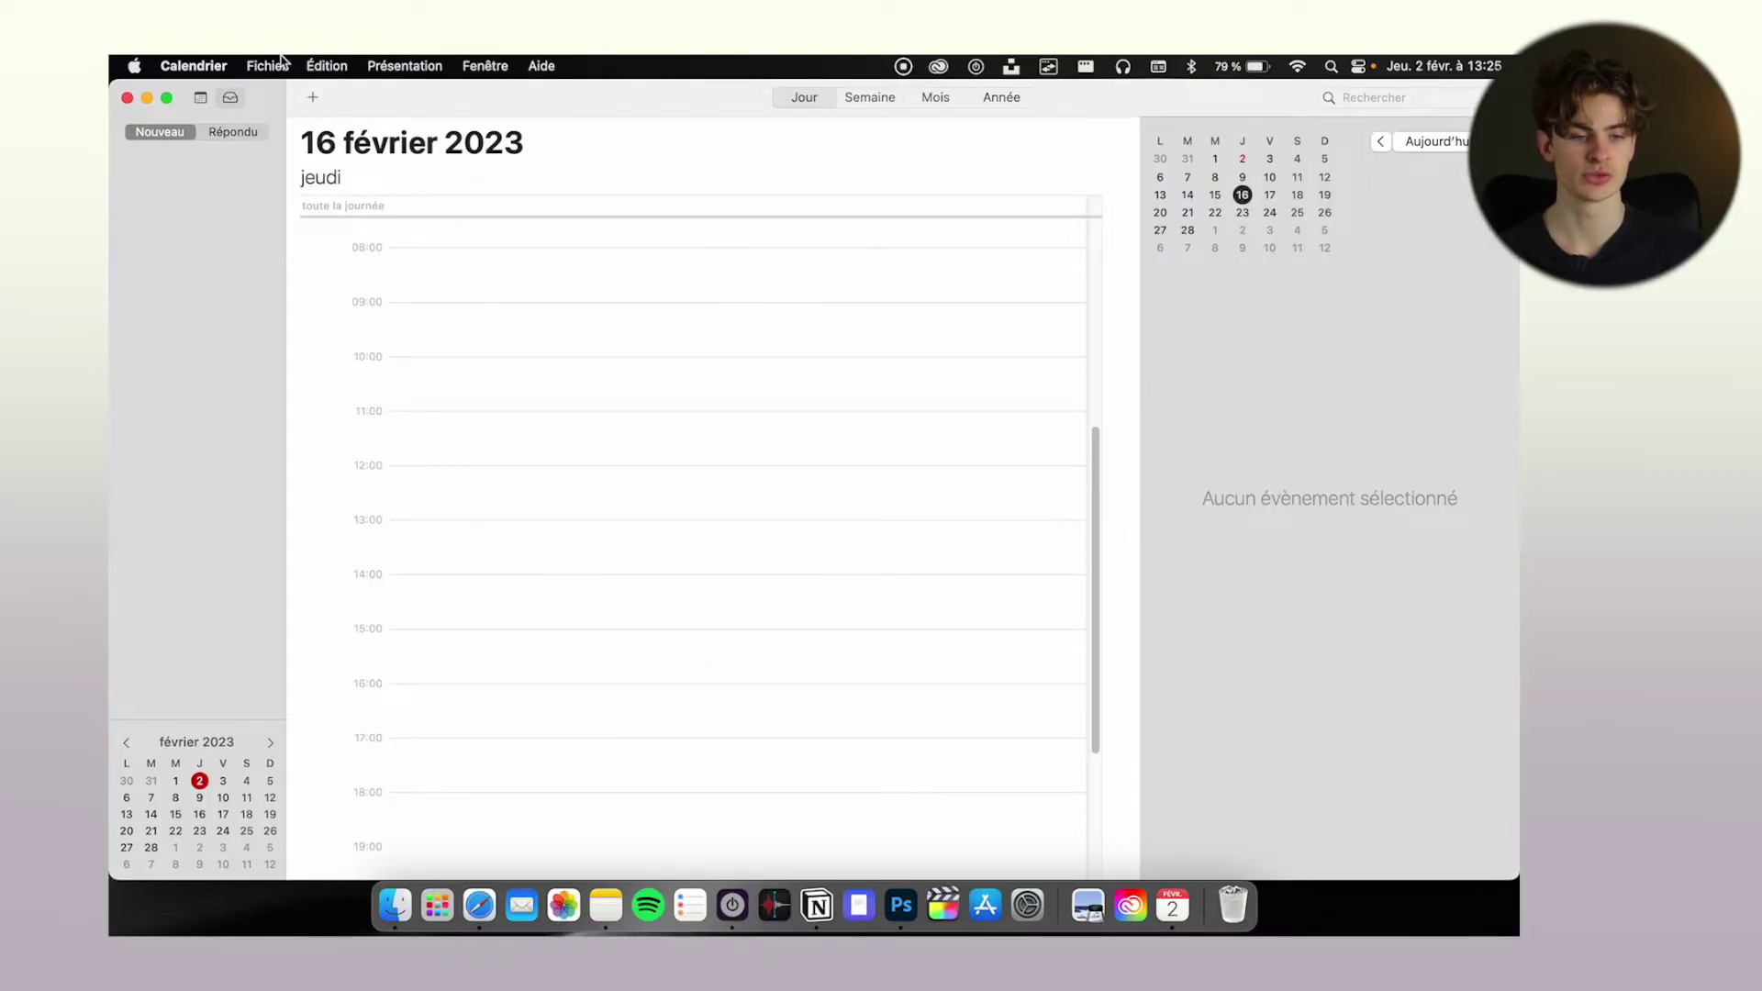
left_click(311, 100)
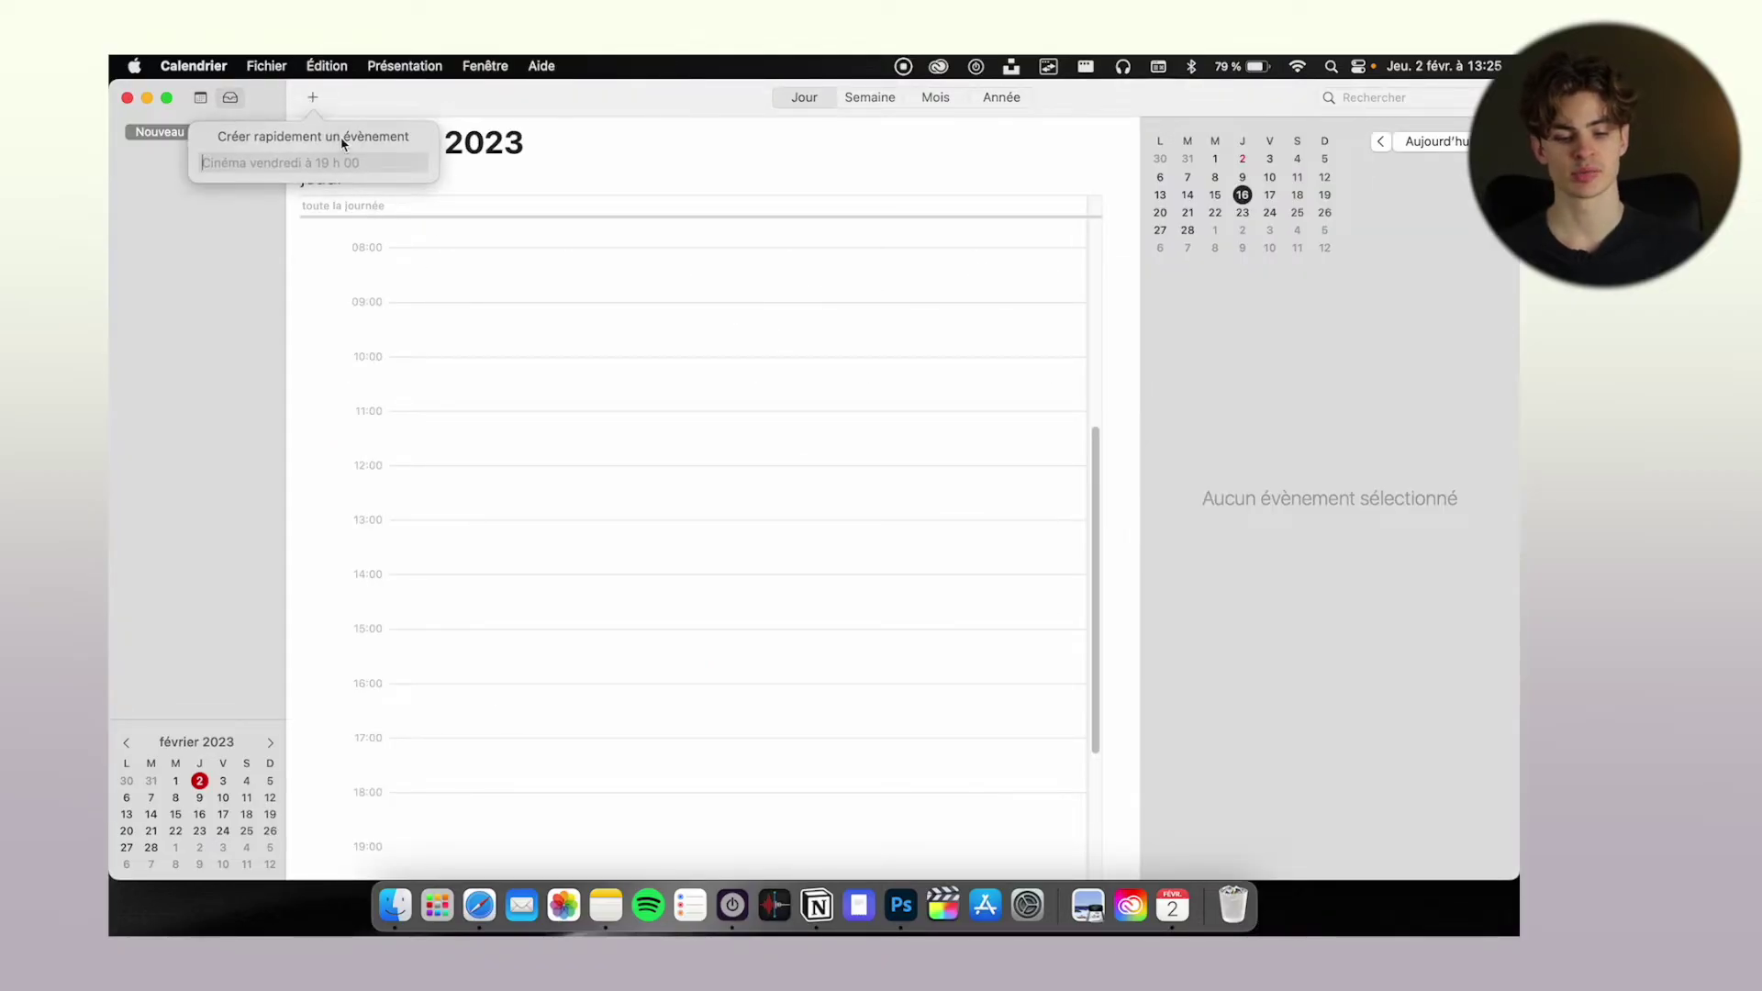
type("Examen")
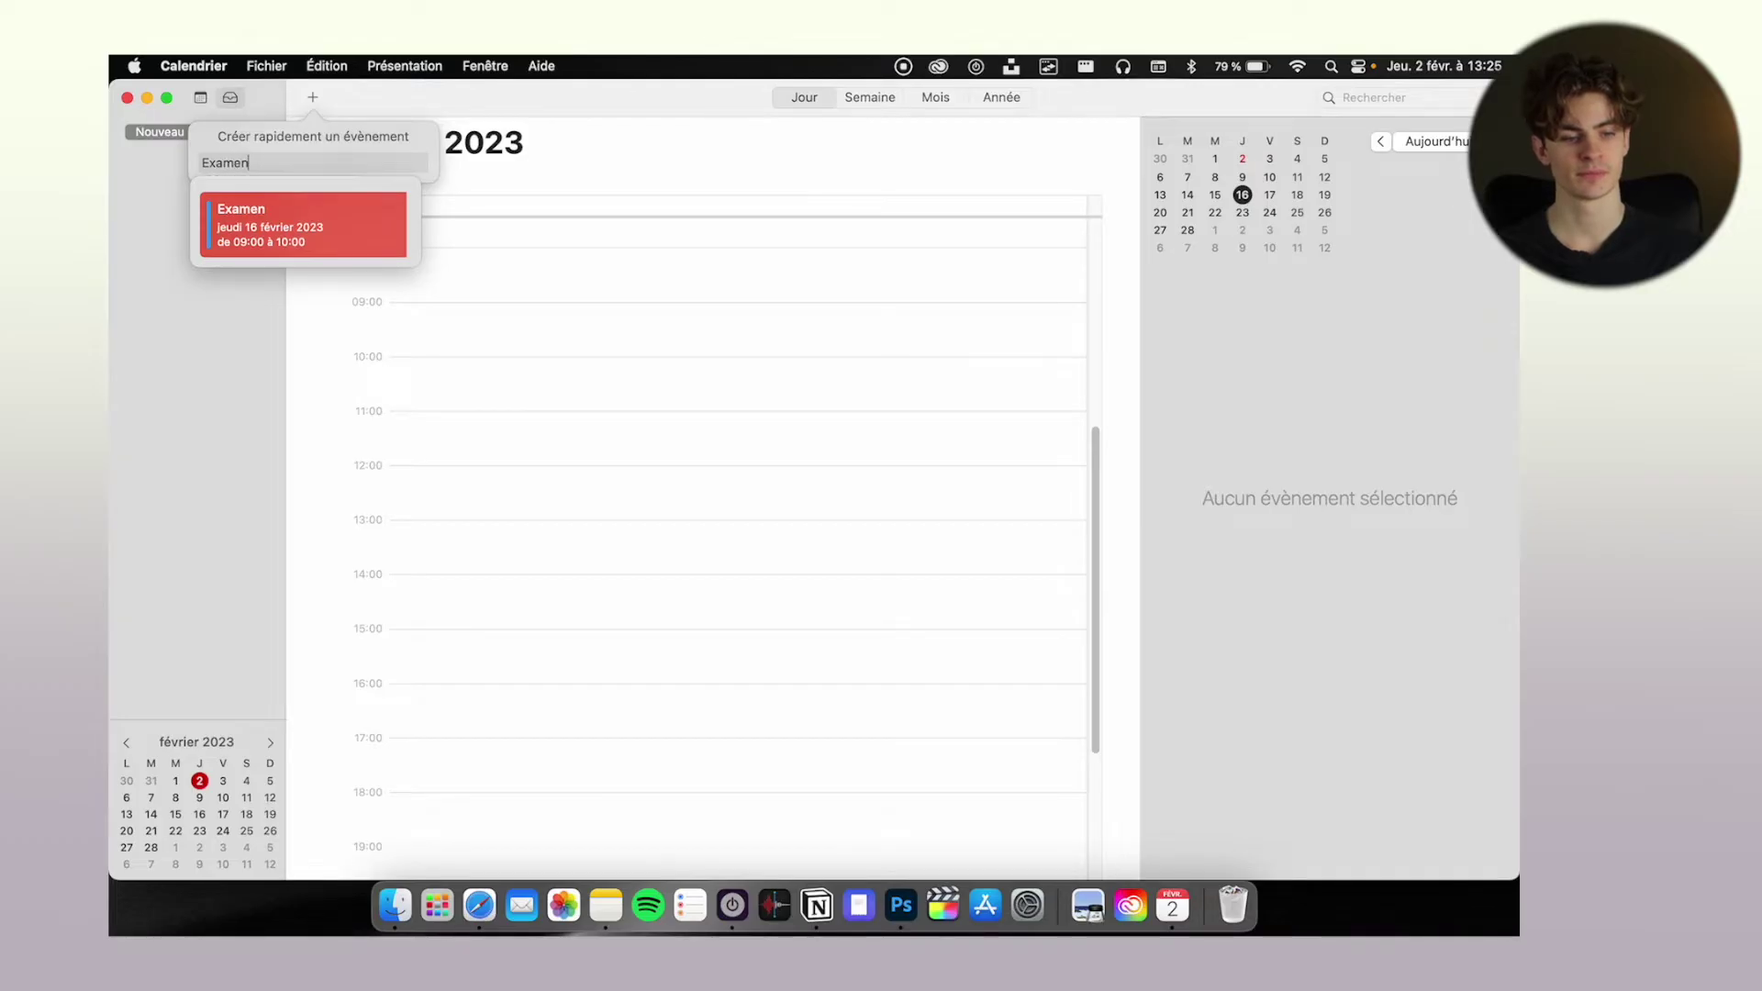
key("Return")
left_click_drag(449, 317, 433, 592)
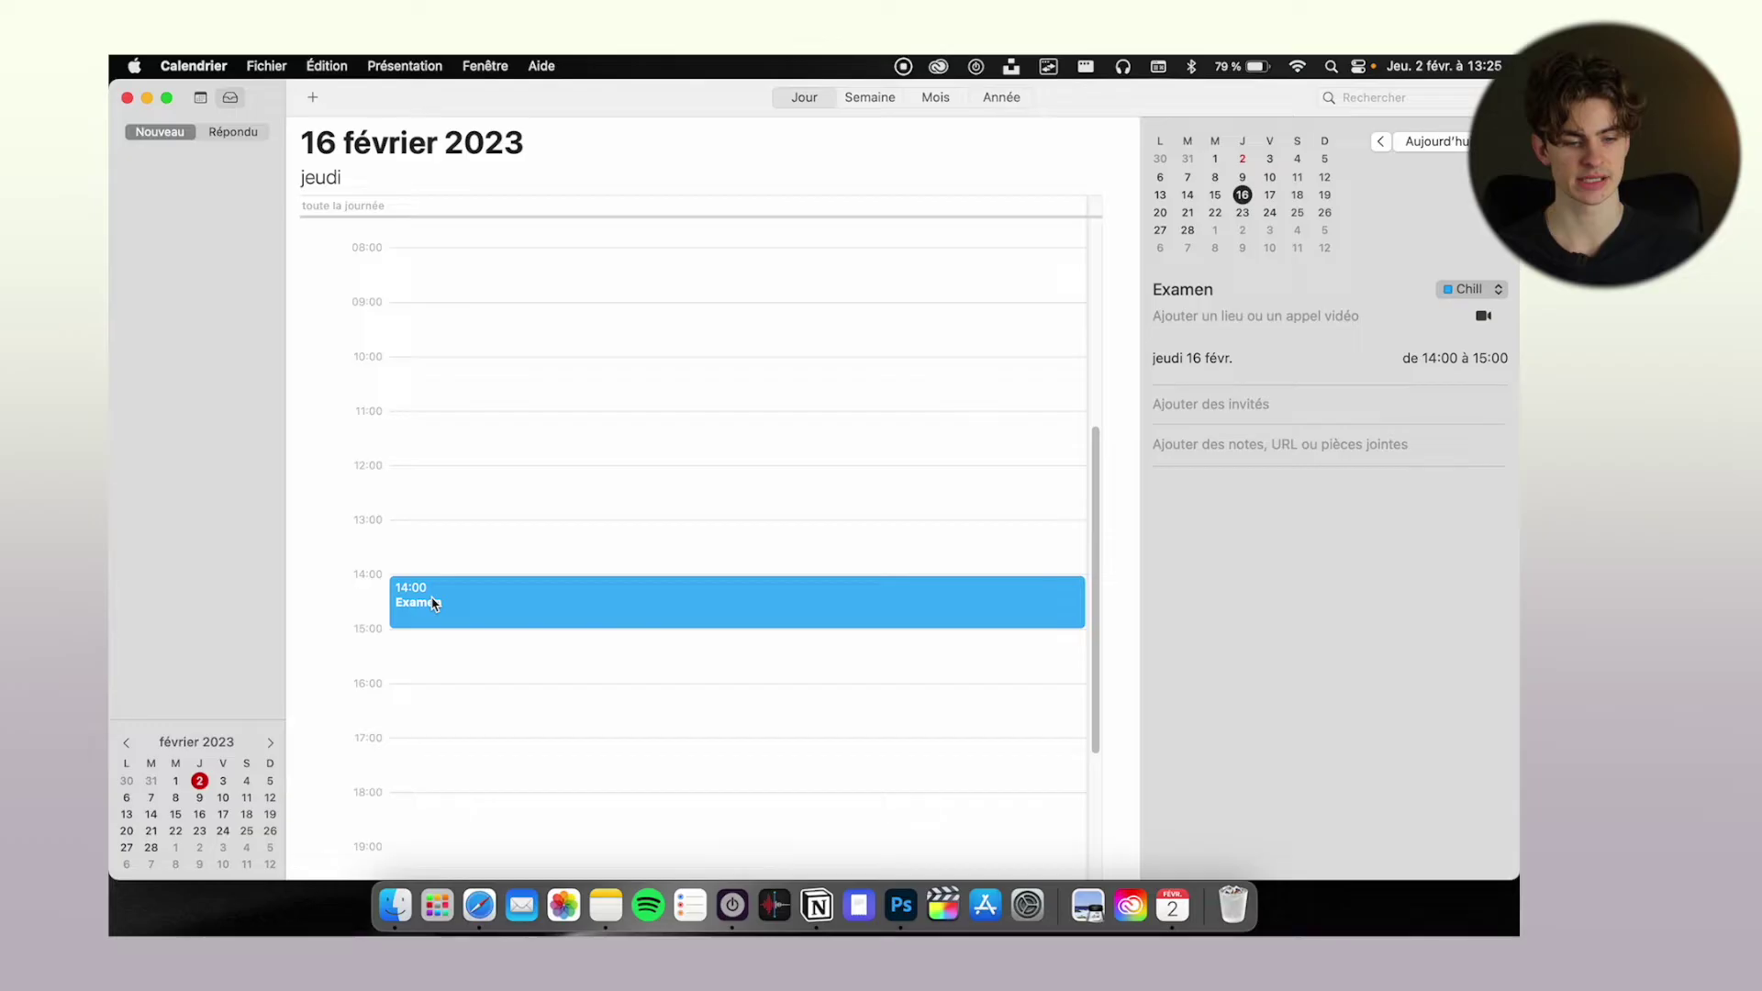
- In the Examen event's details, turn the all-day option on and back off, and open the recurrence setting
double_click(639, 601)
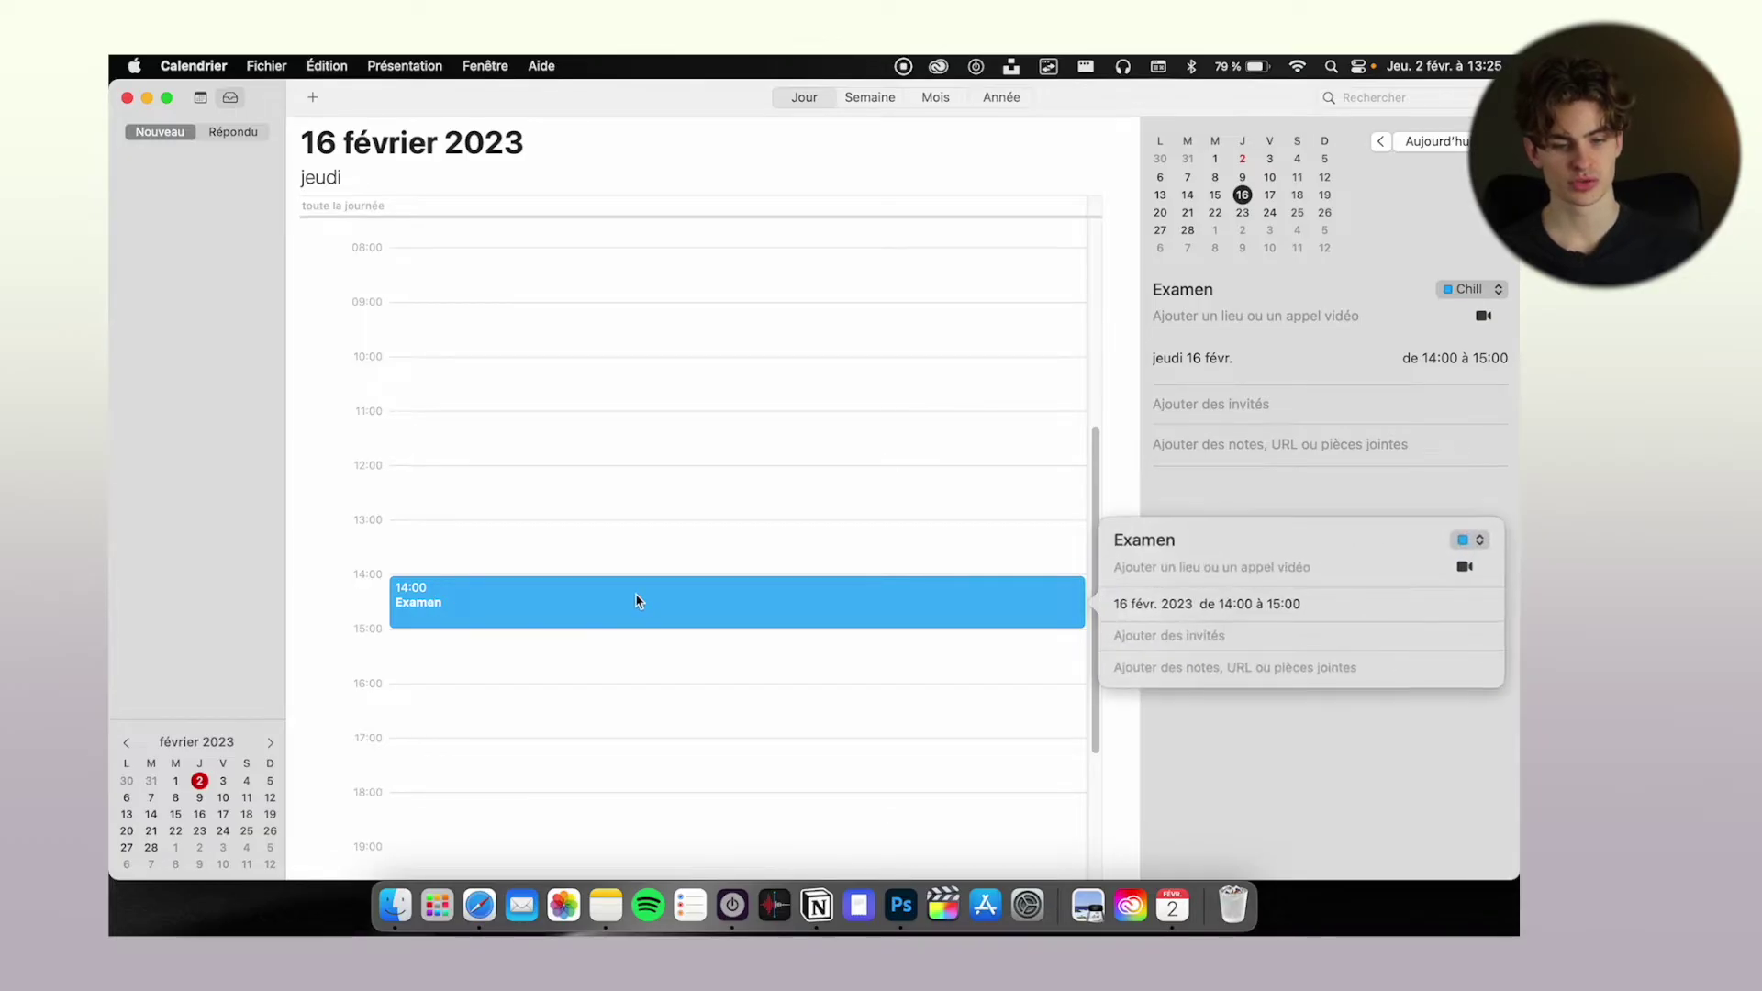
left_click(1283, 606)
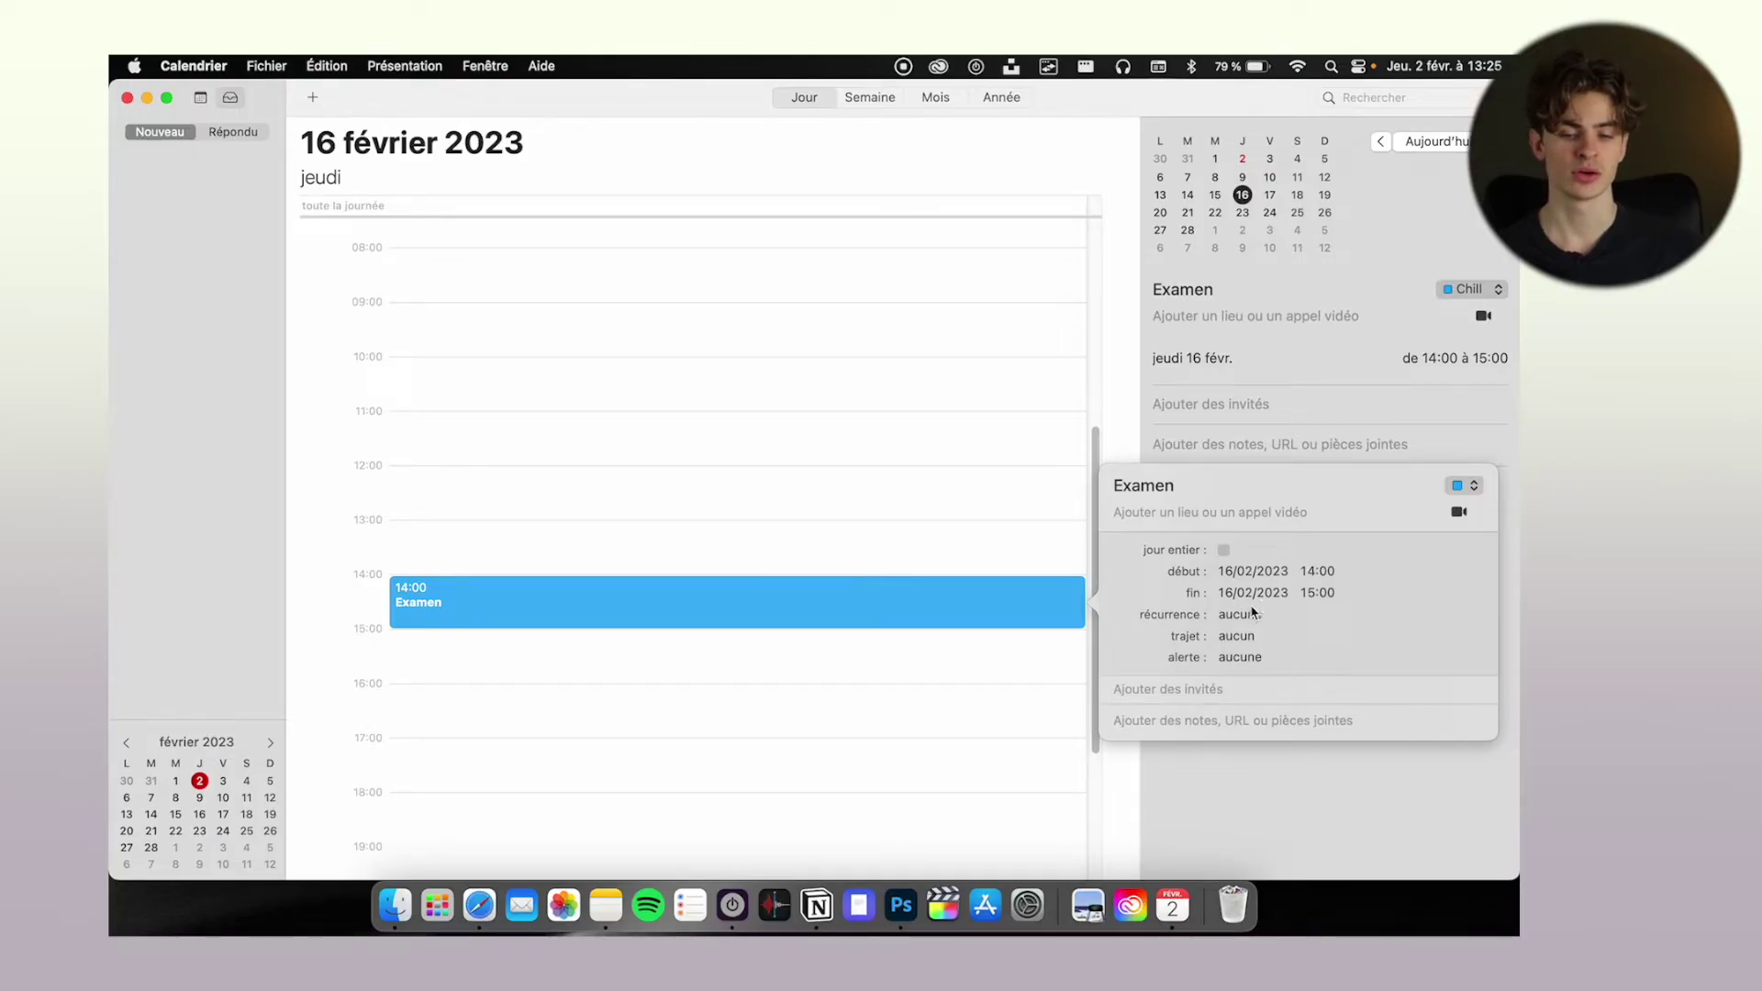
left_click(1224, 551)
left_click(1224, 581)
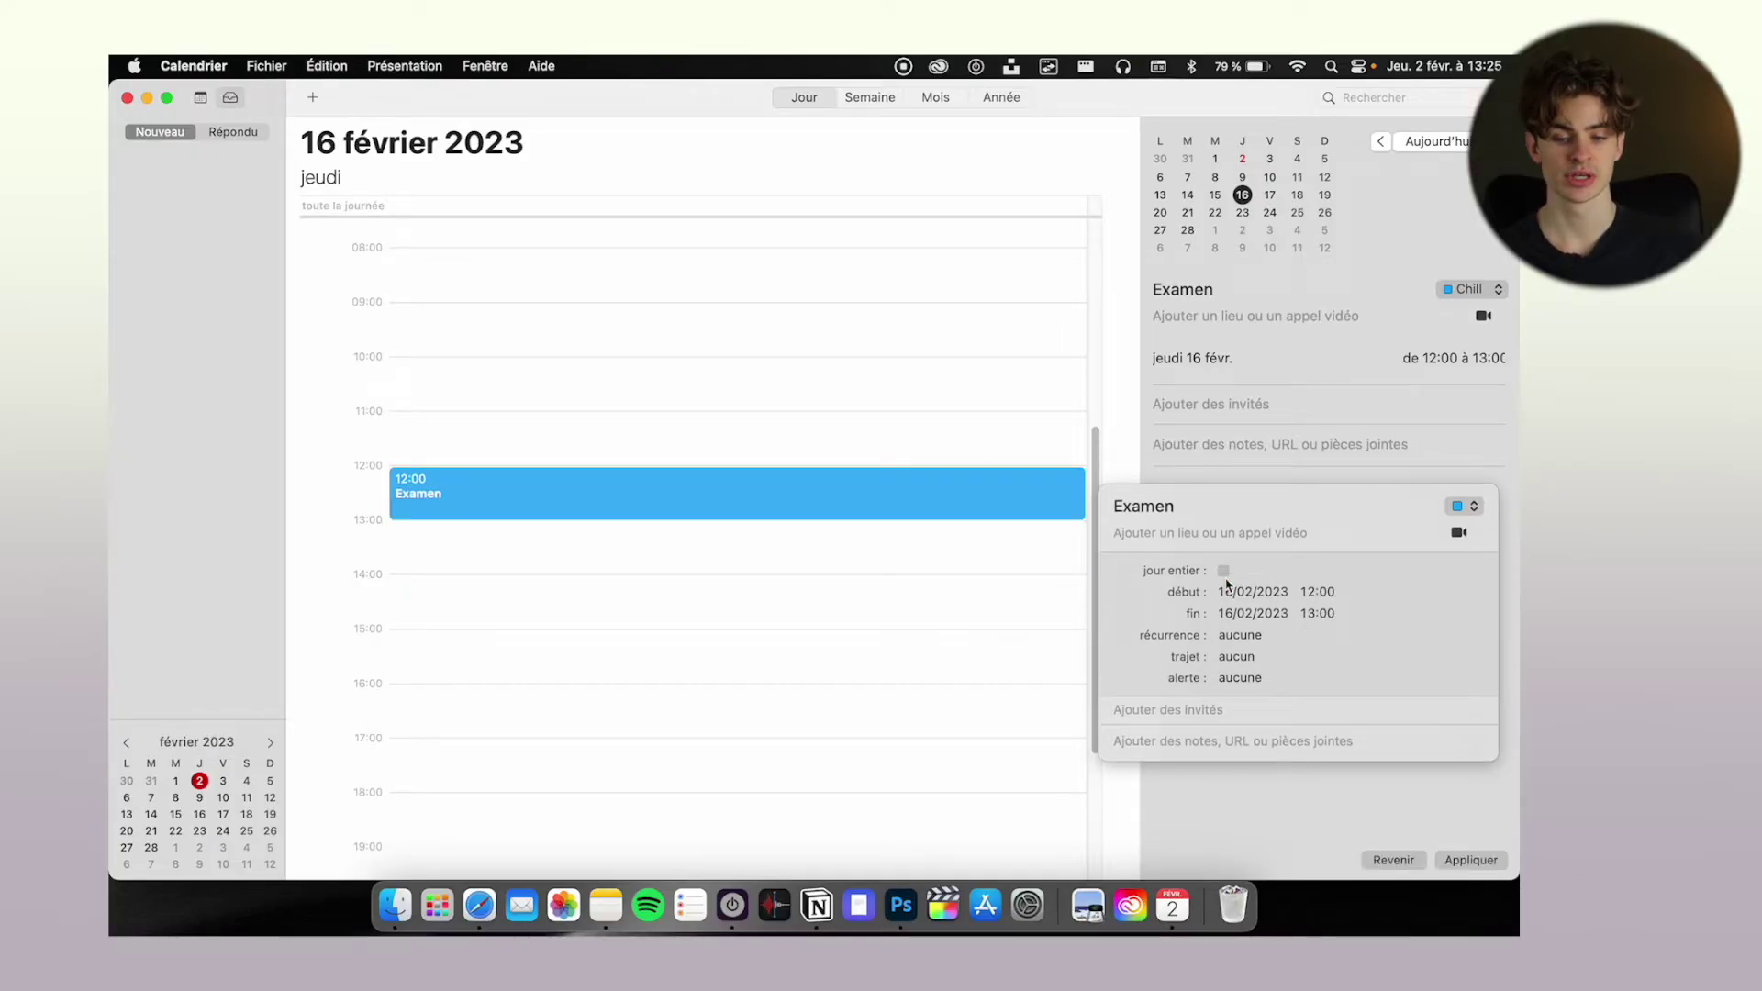
left_click(1239, 637)
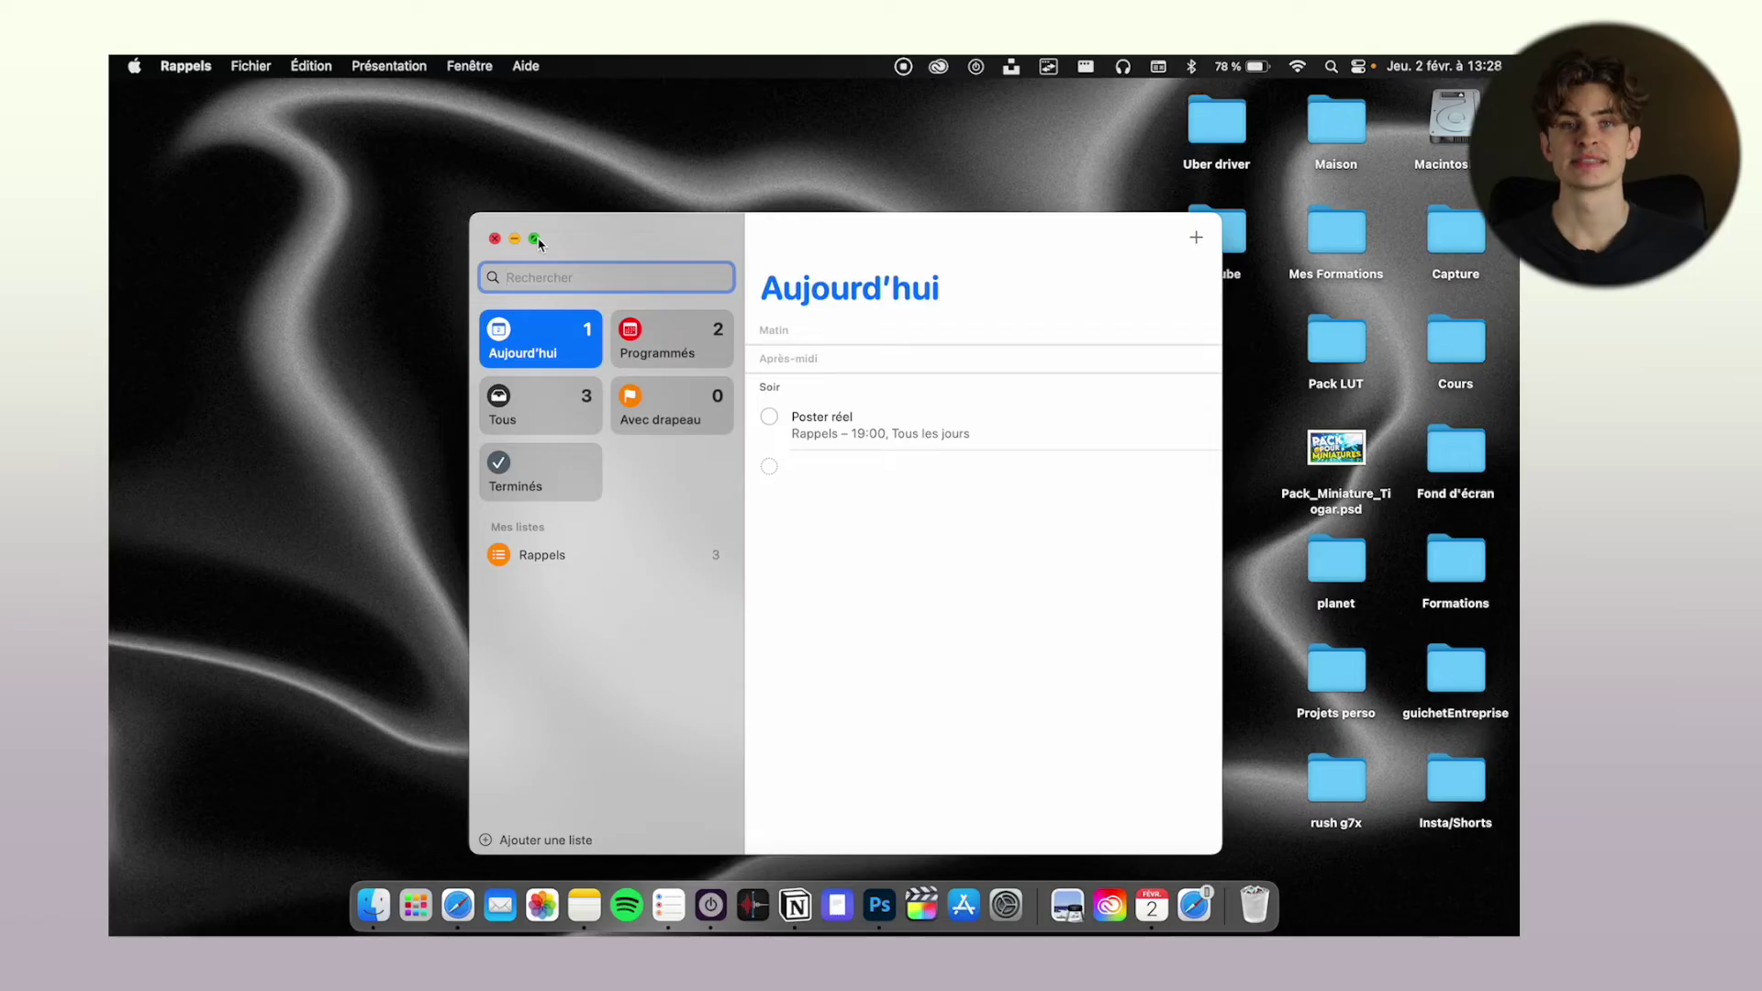
- Try tiling the Reminders window on the left half of the screen in split view
mouse_move(538, 242)
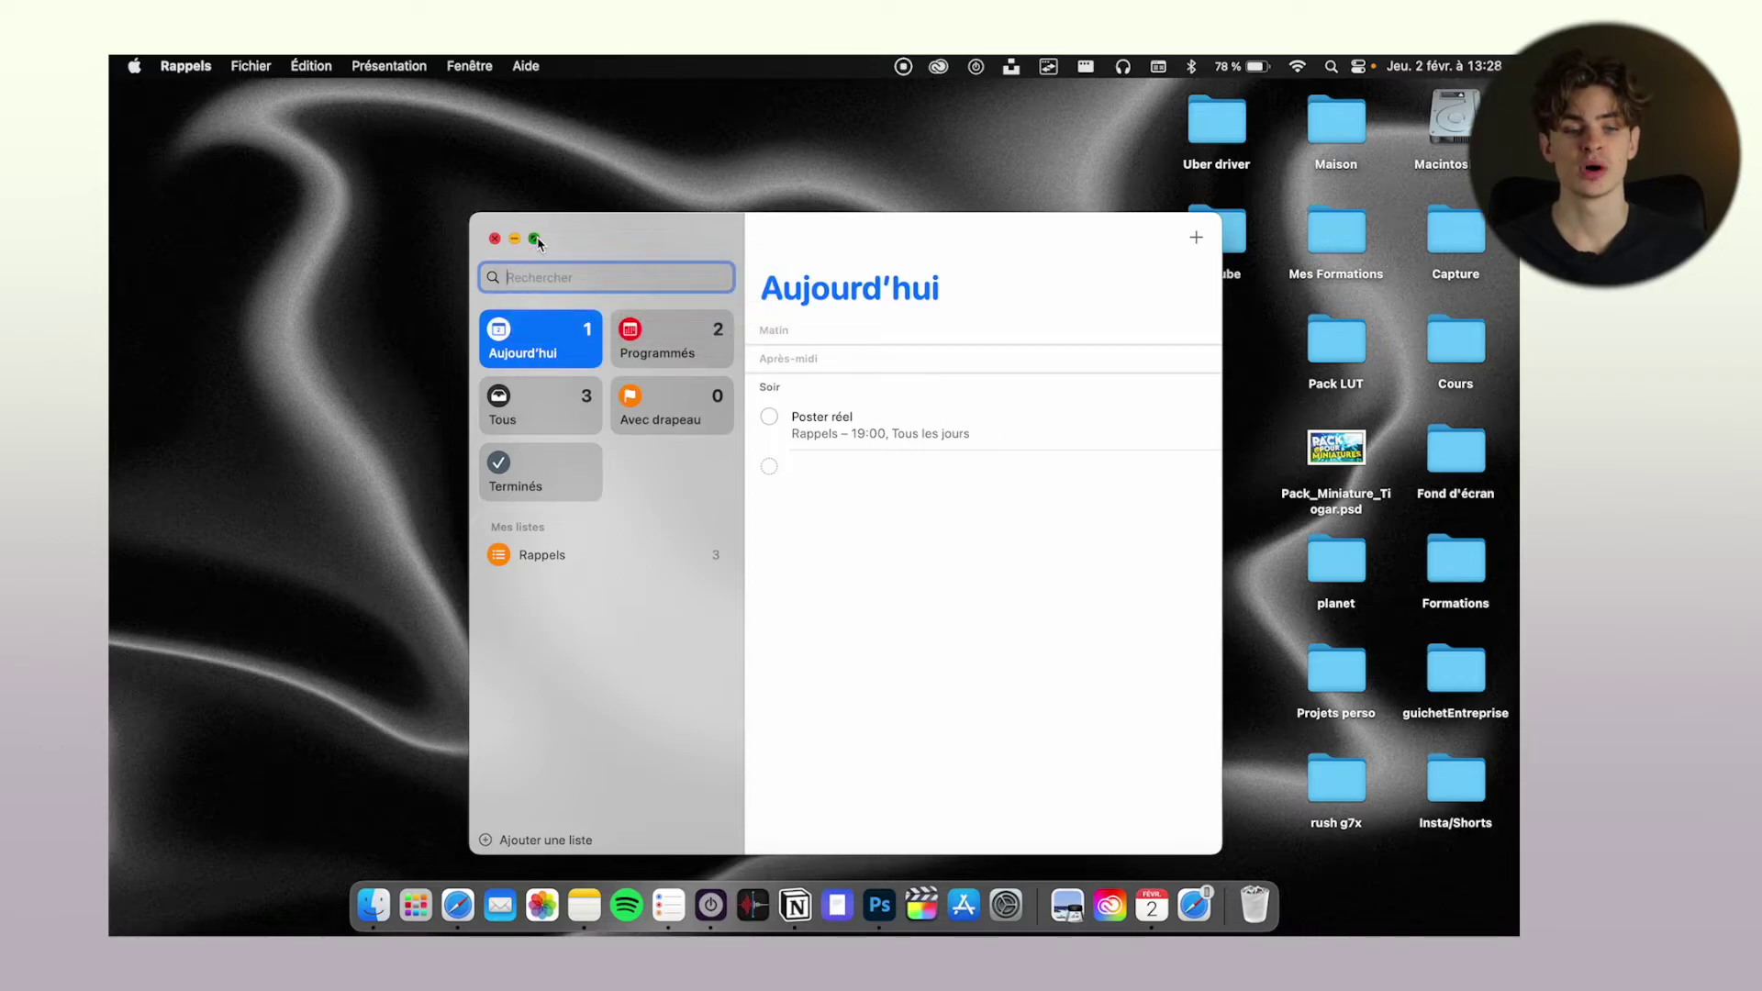
left_click(570, 298)
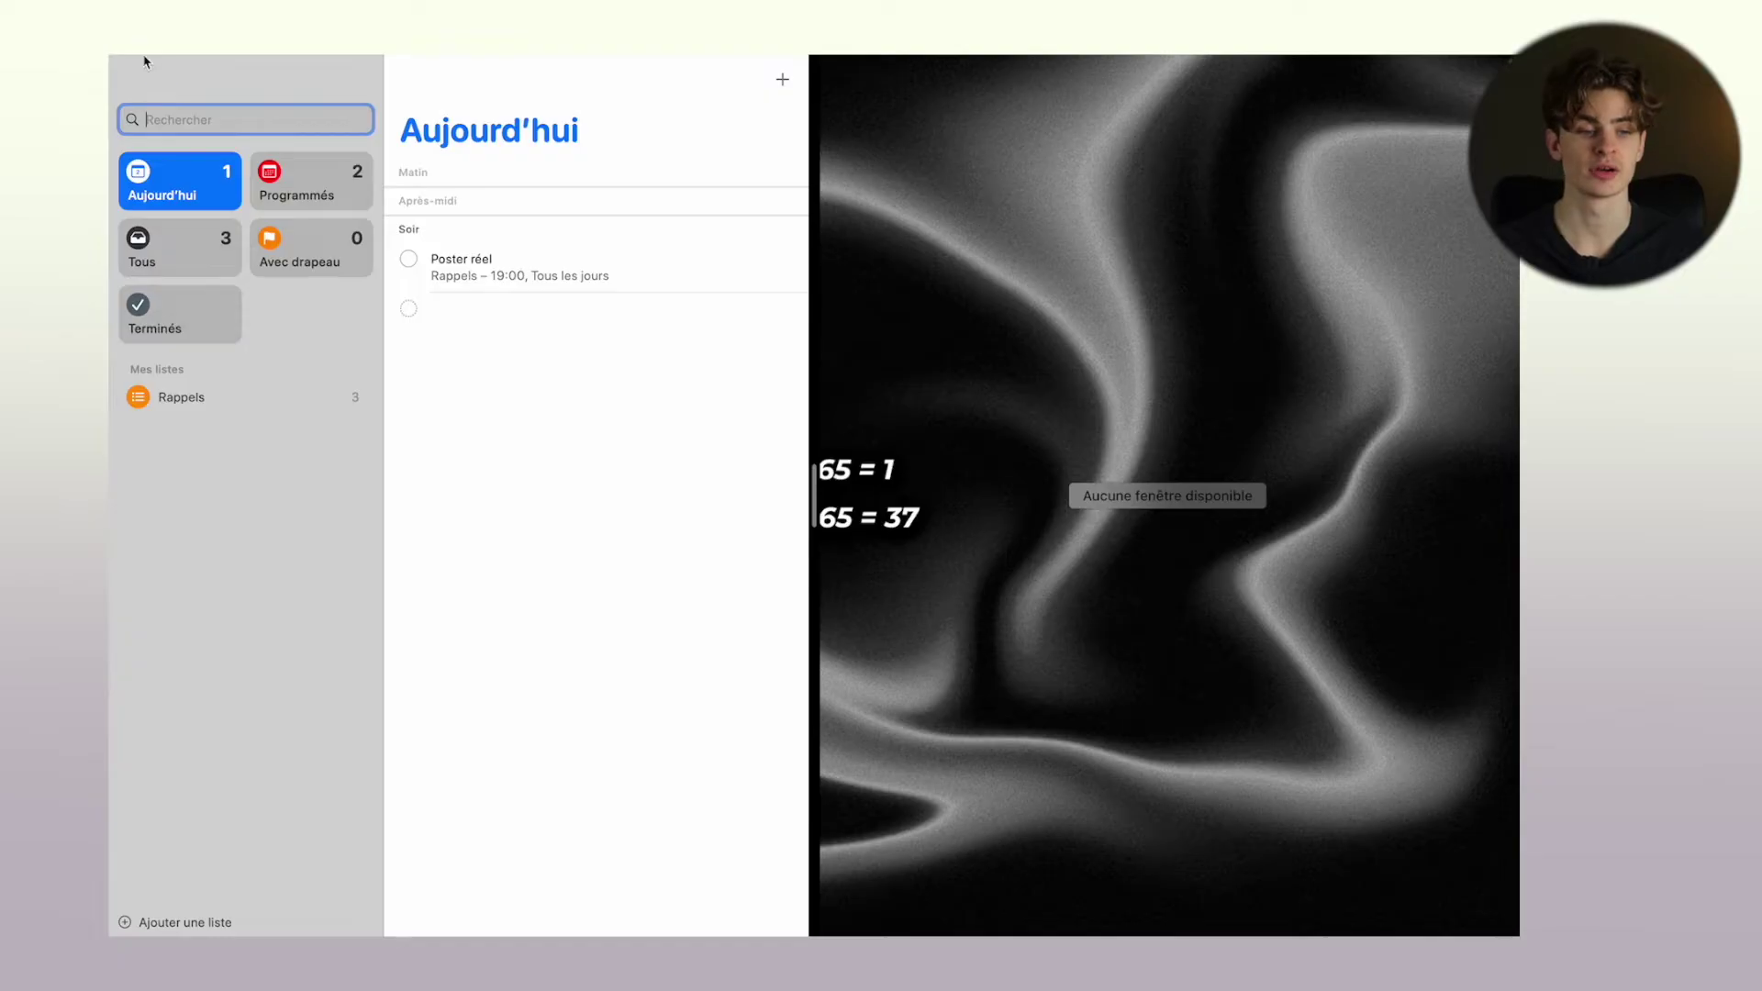
key("Escape")
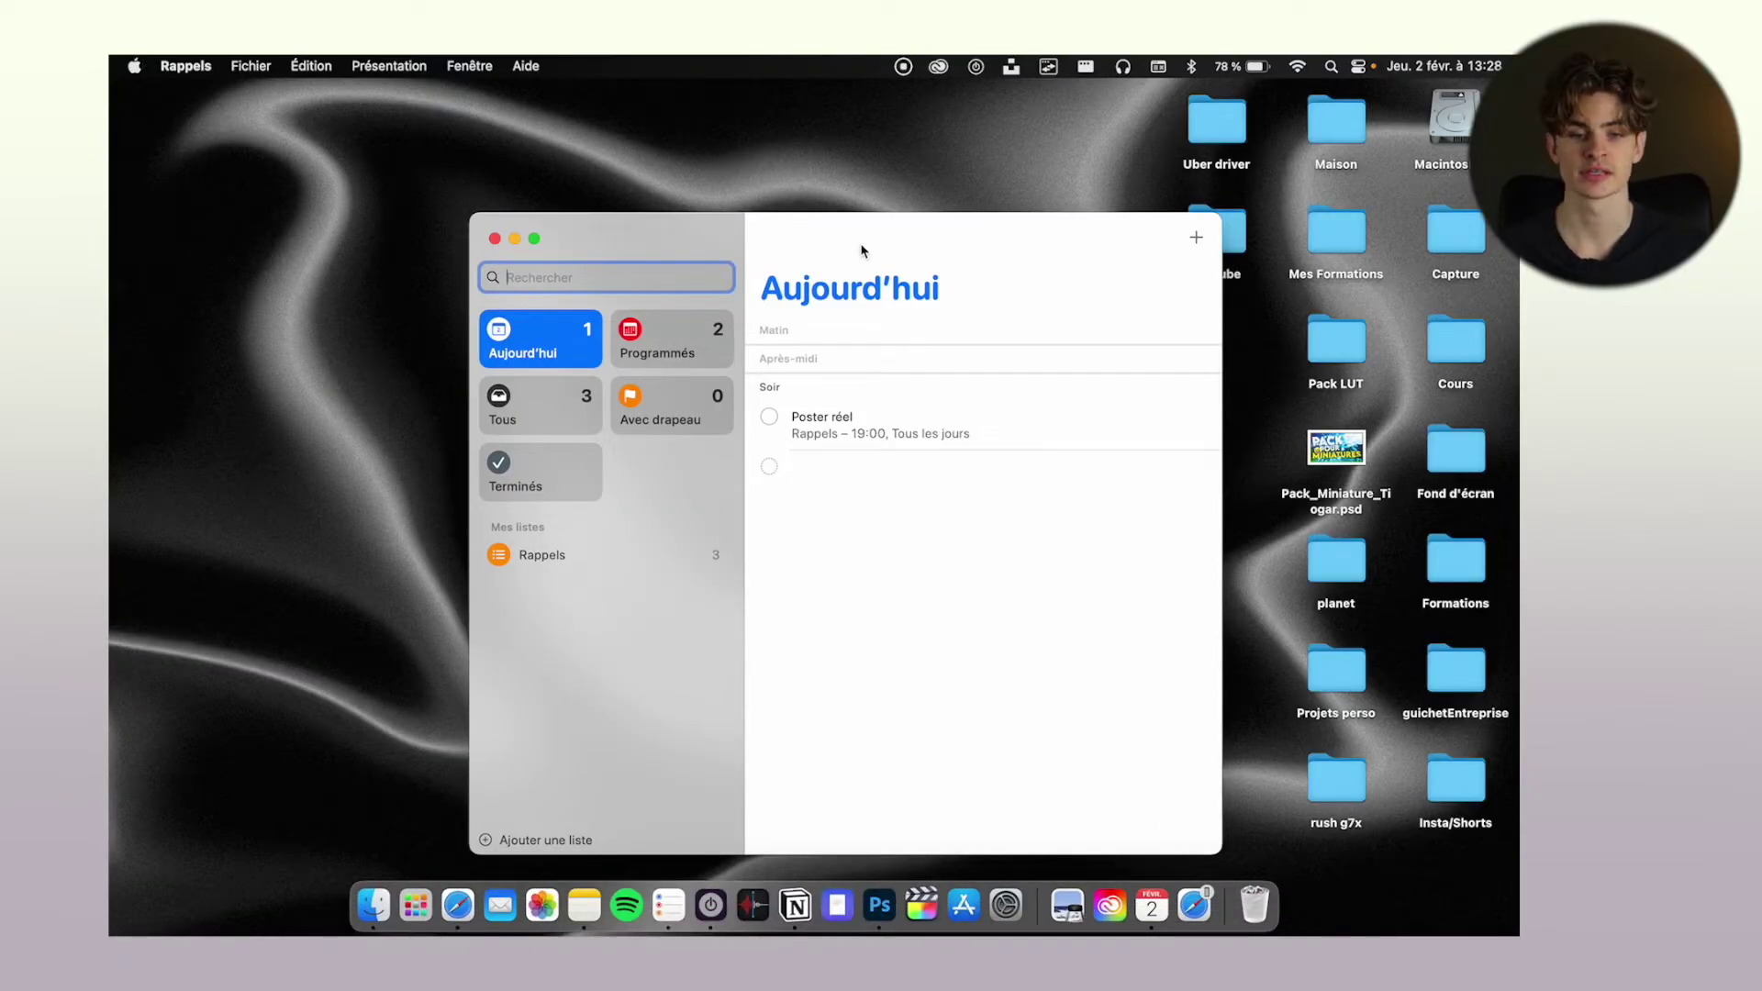
- Switch to Safari to view the Rectangle download page, close it, and move the Reminders window to the screen's top edge
left_click(964, 906)
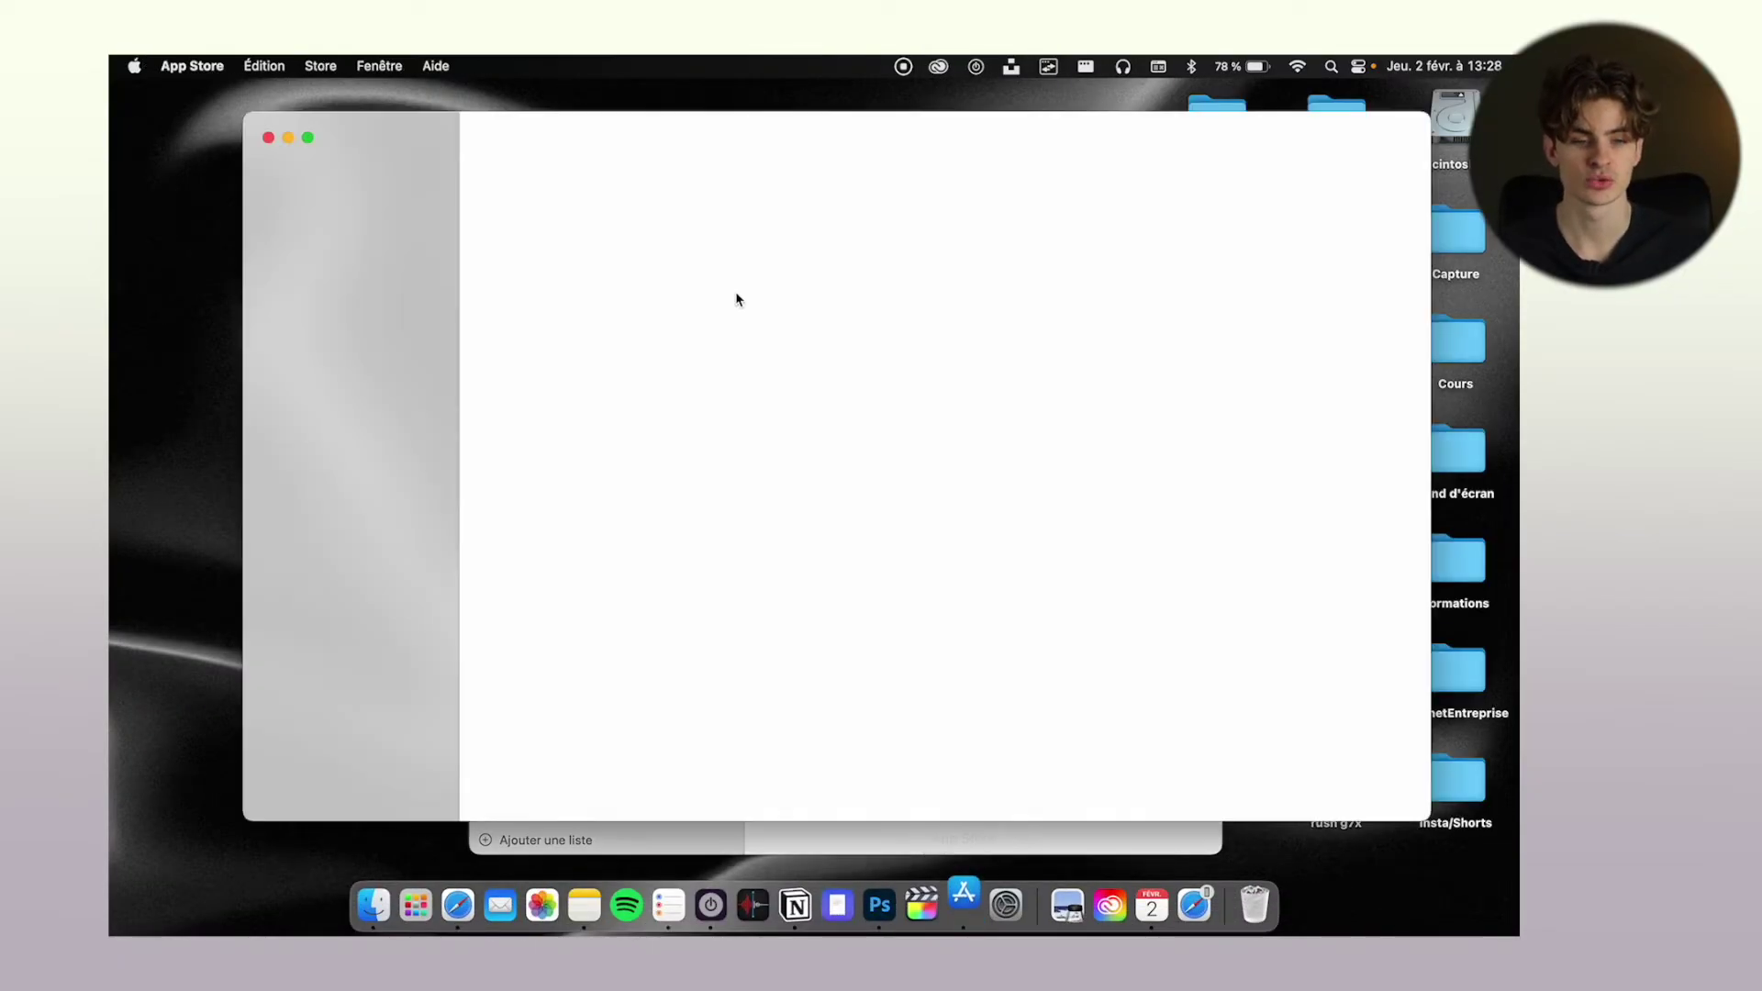
left_click(268, 138)
left_click(458, 906)
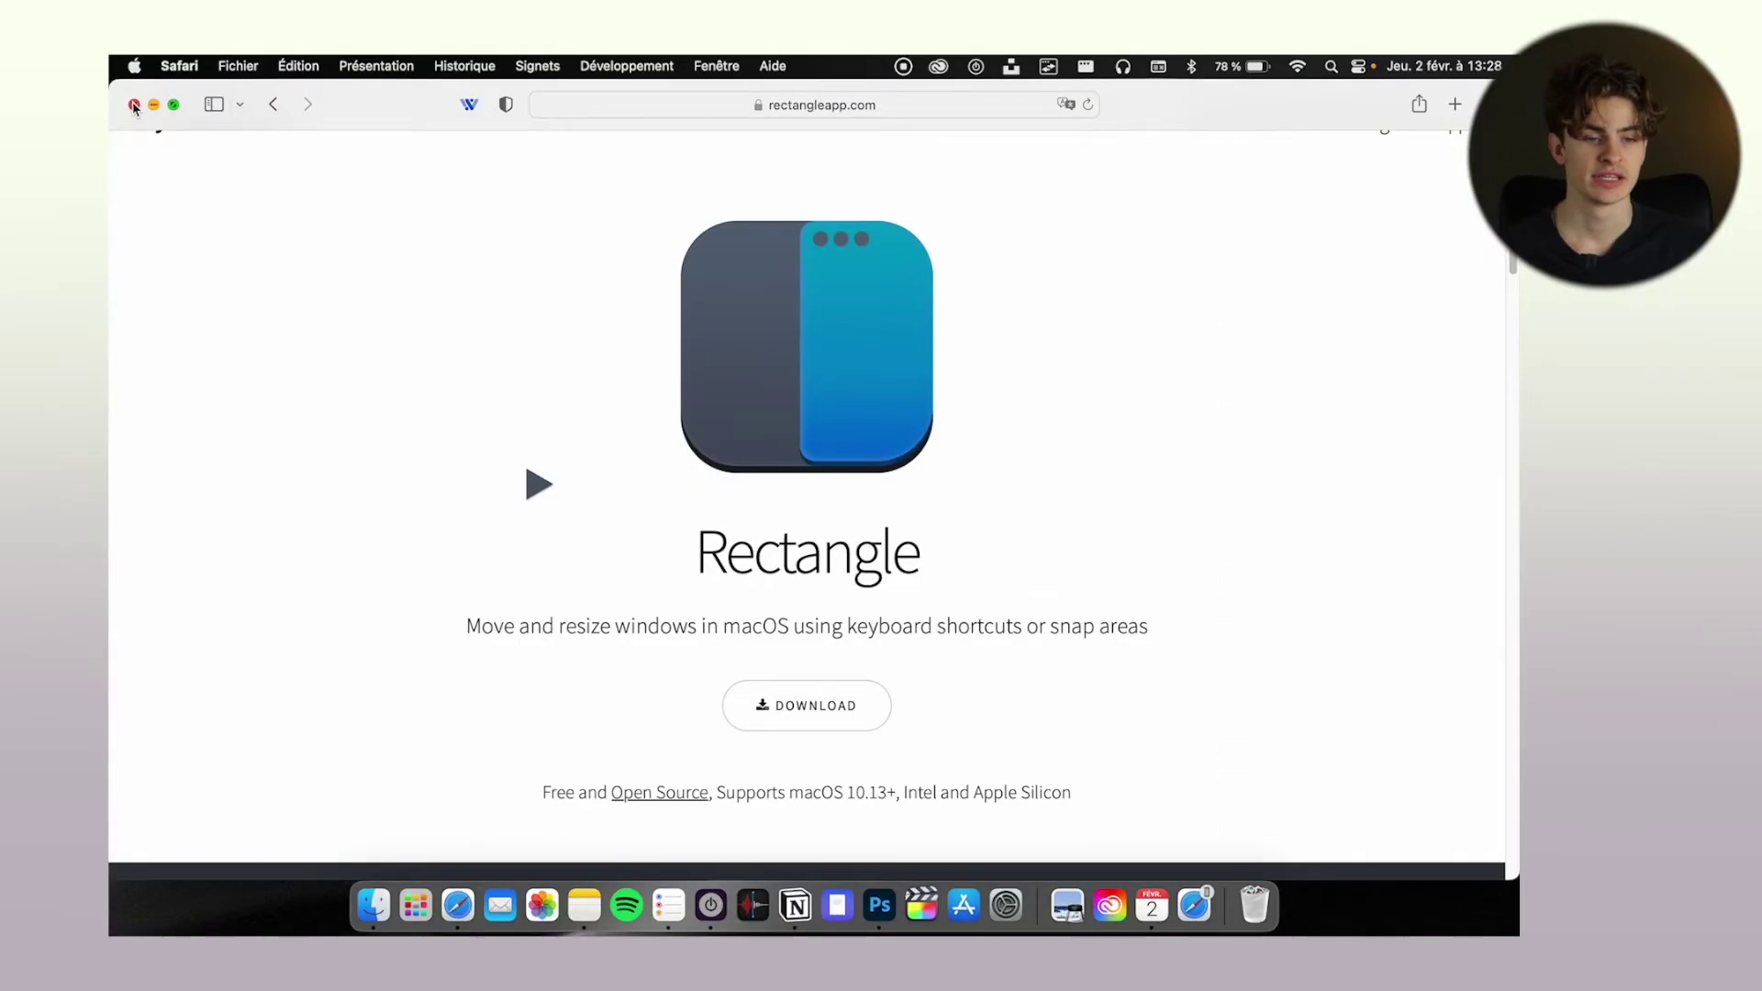
left_click(134, 106)
left_click_drag(848, 215, 860, 71)
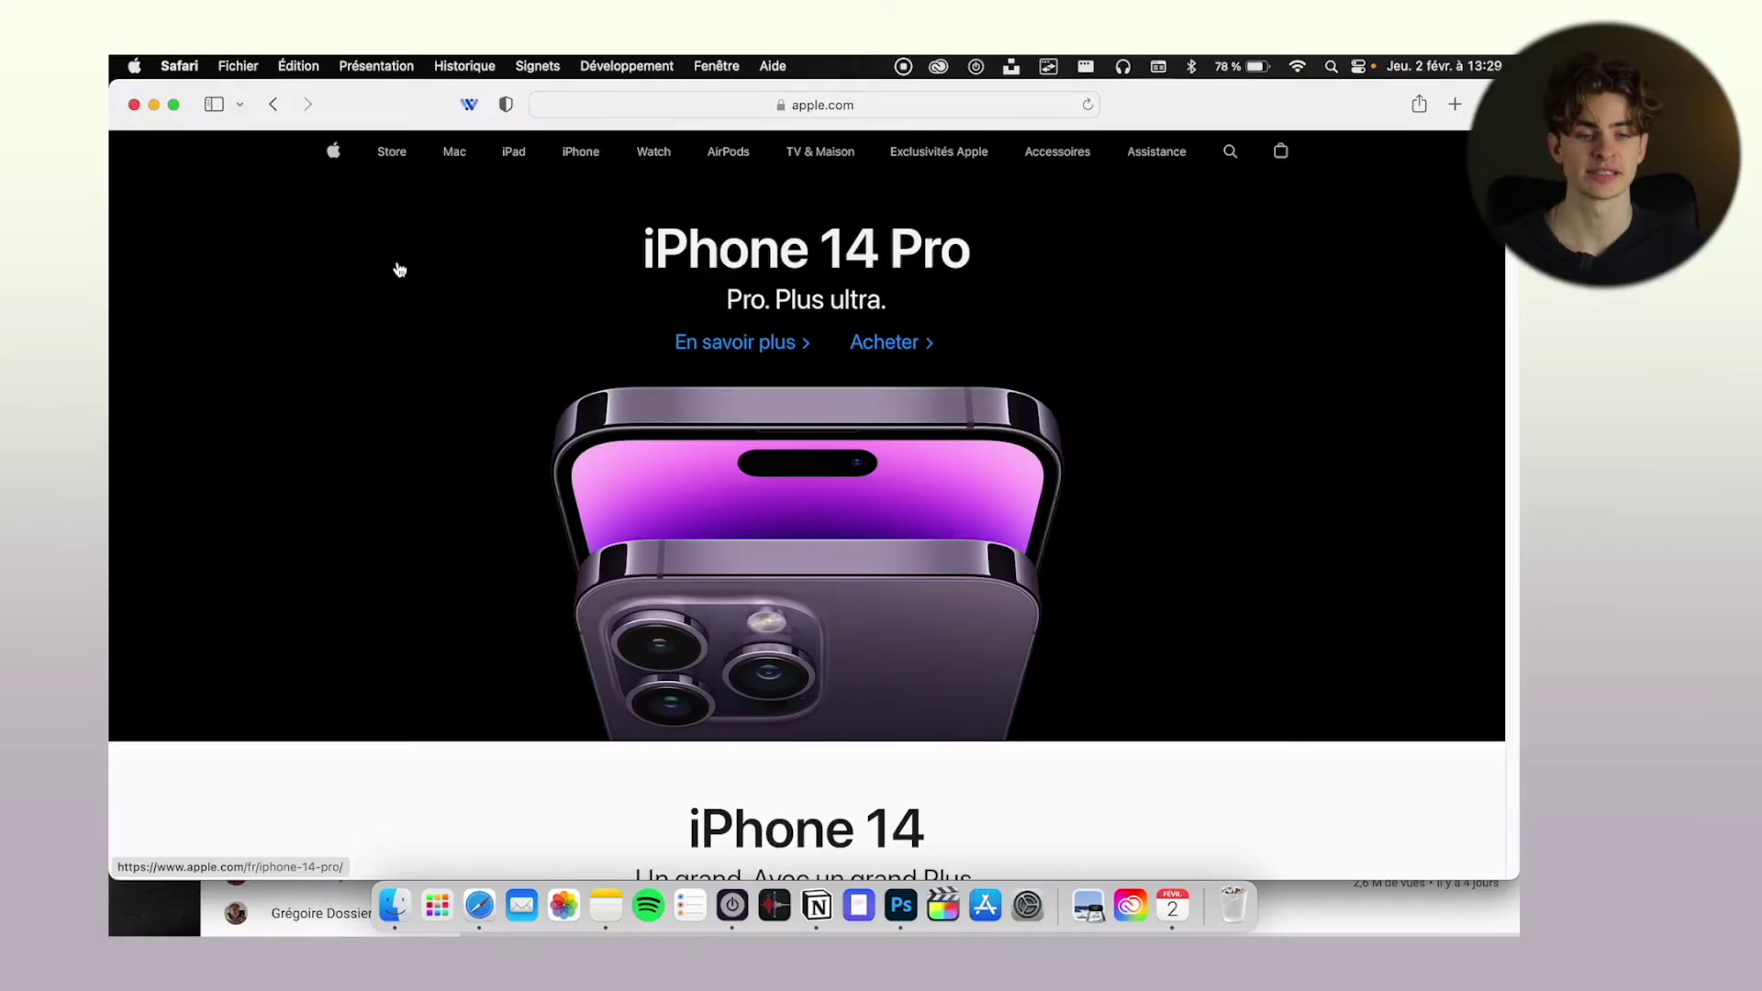
- Cycle through the running applications in the application switcher
key("super+Tab")
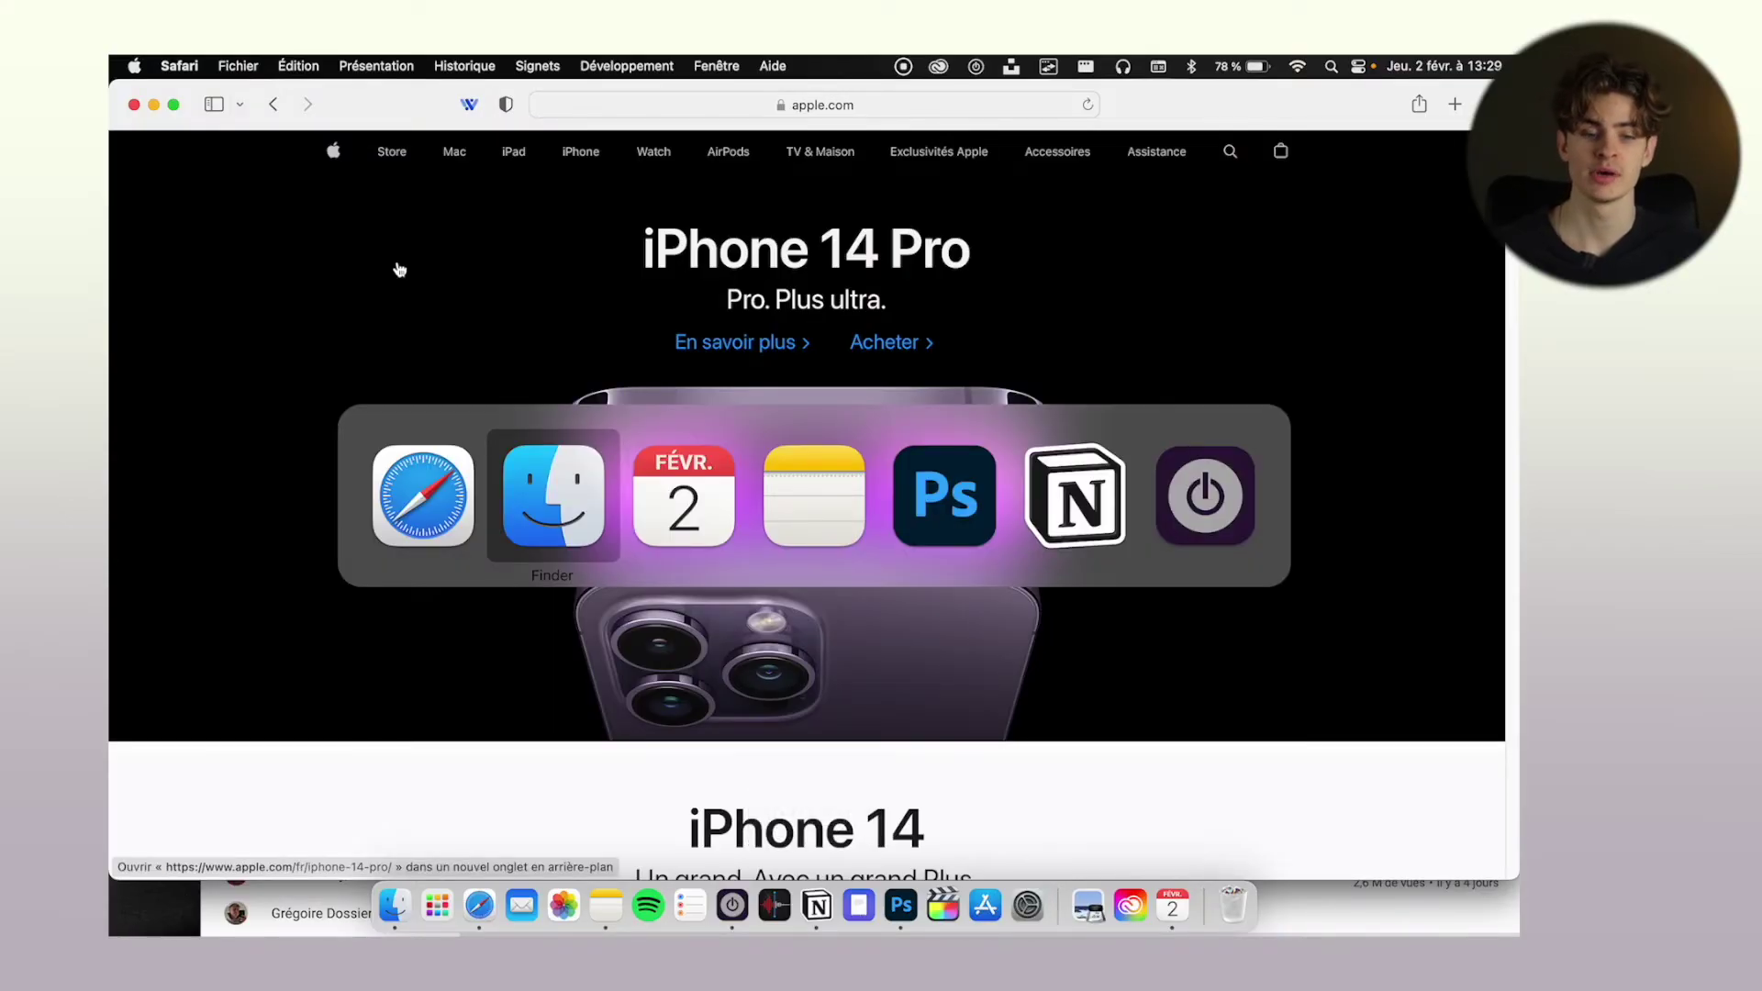
key("super+Tab")
key("super+Tab")
key("super+Tab")
key("super+Tab")
key("super+Tab")
key("super+Tab")
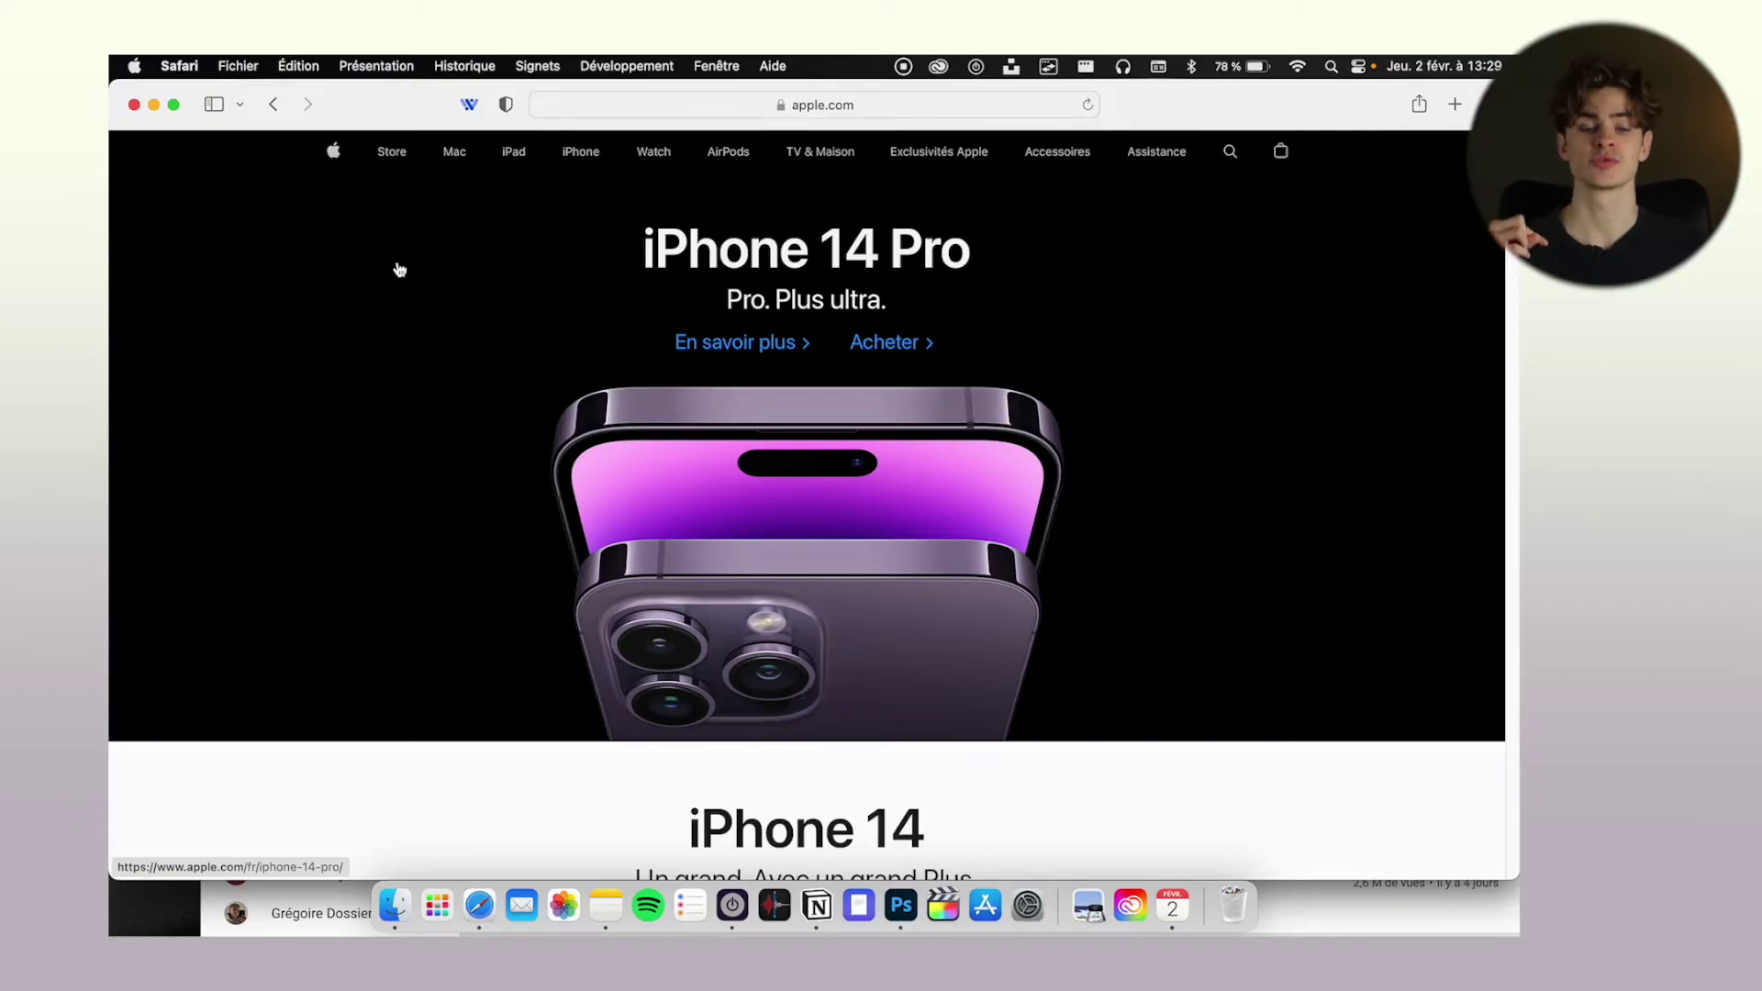
- Cycle through the previews of all open windows in the window switcher and select the YouTube window
key("alt")
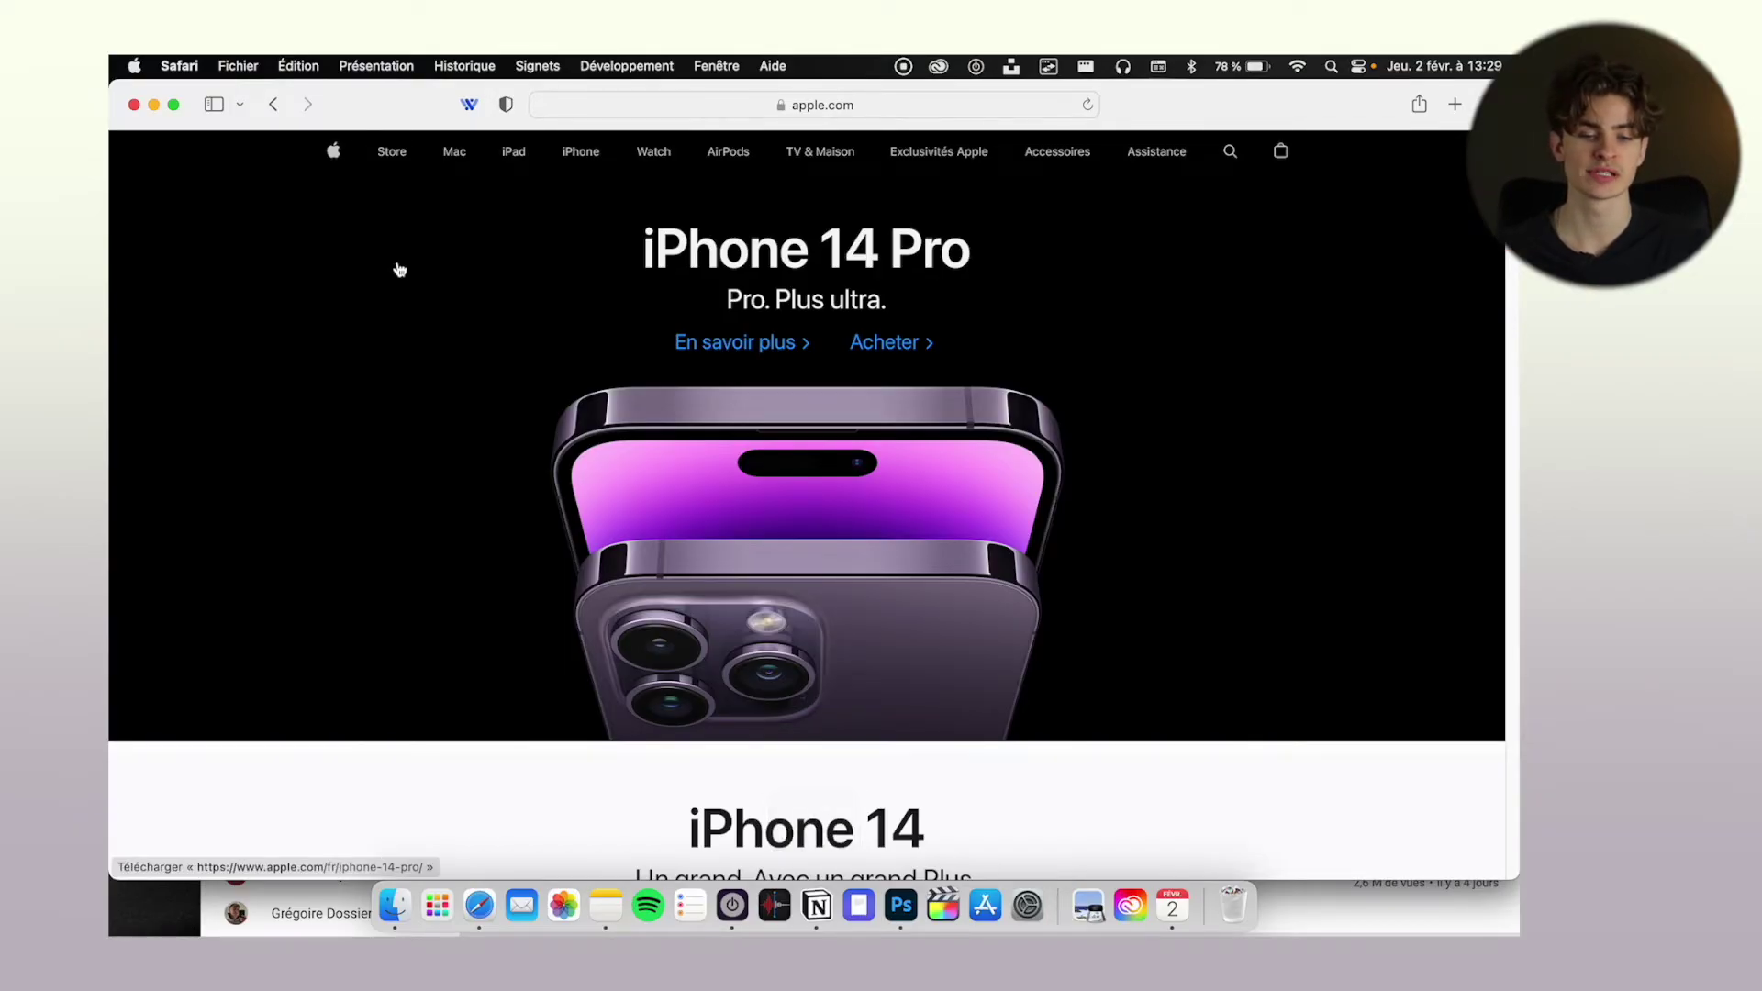
key("alt+Tab")
key("alt+Tab")
key("alt+Tab")
key("alt+Tab")
key("alt+Tab")
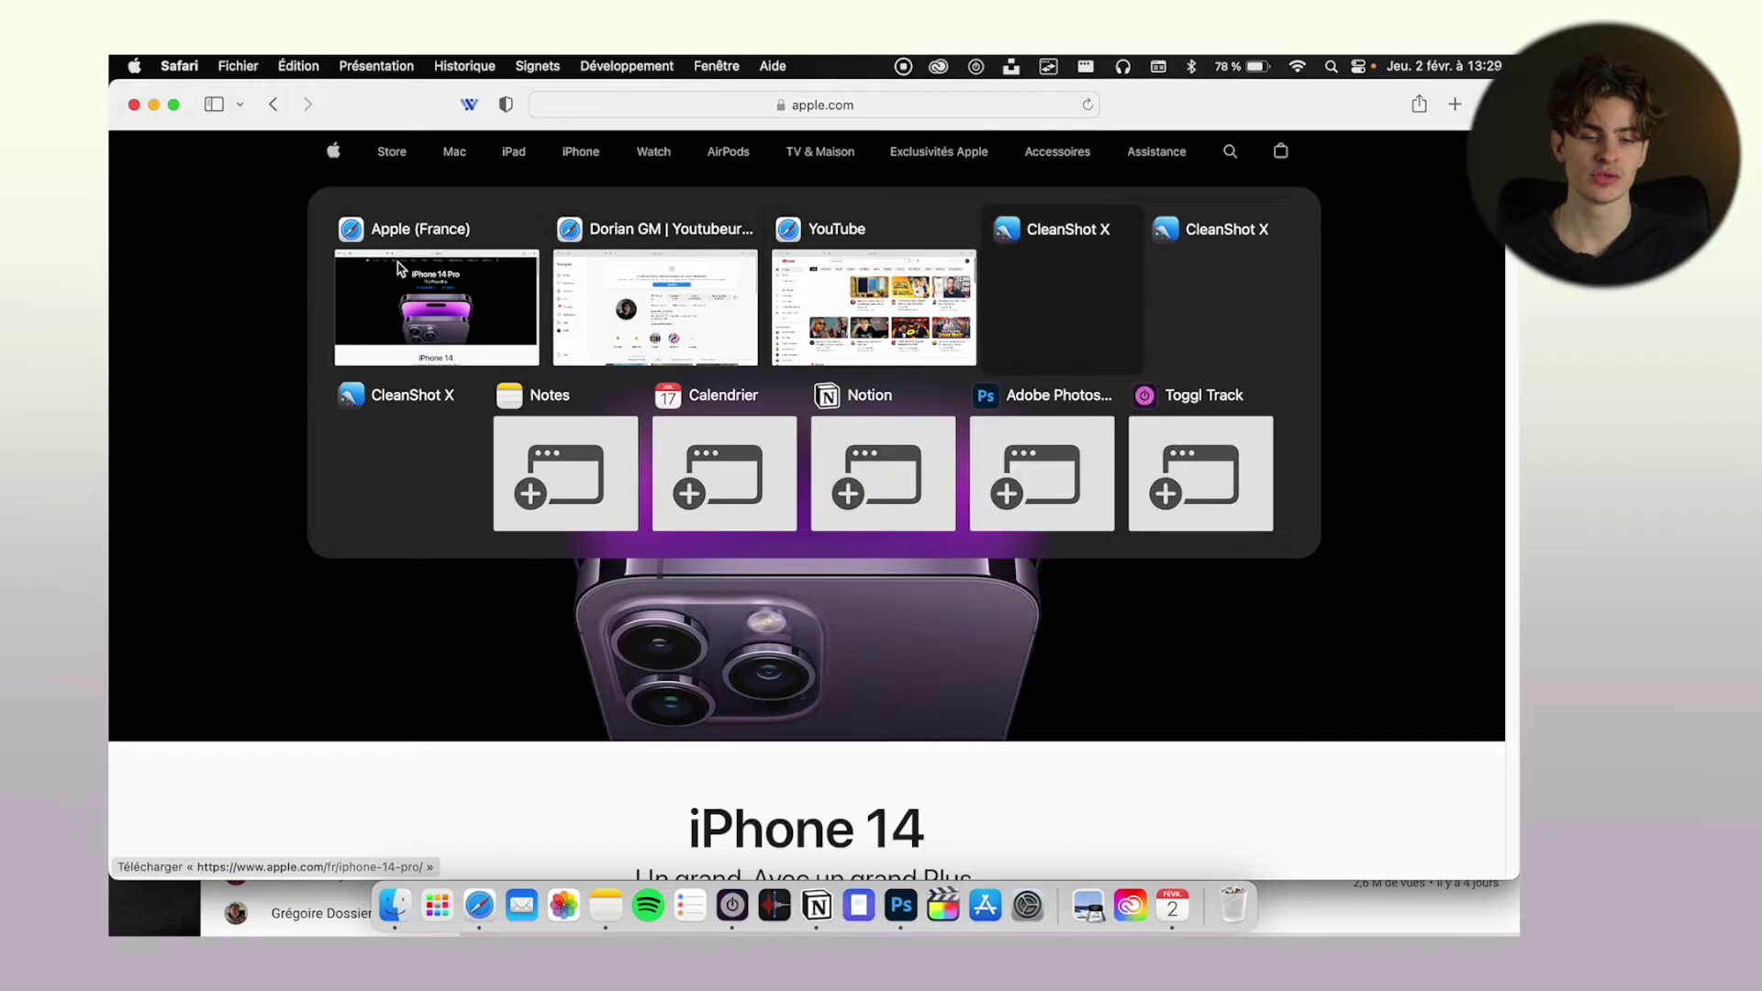
key("alt+Tab")
key("alt+Tab")
key("alt+Tab")
key("alt+Tab")
key("alt+Tab")
key("alt+Tab")
key("alt+Tab")
key("alt+Tab")
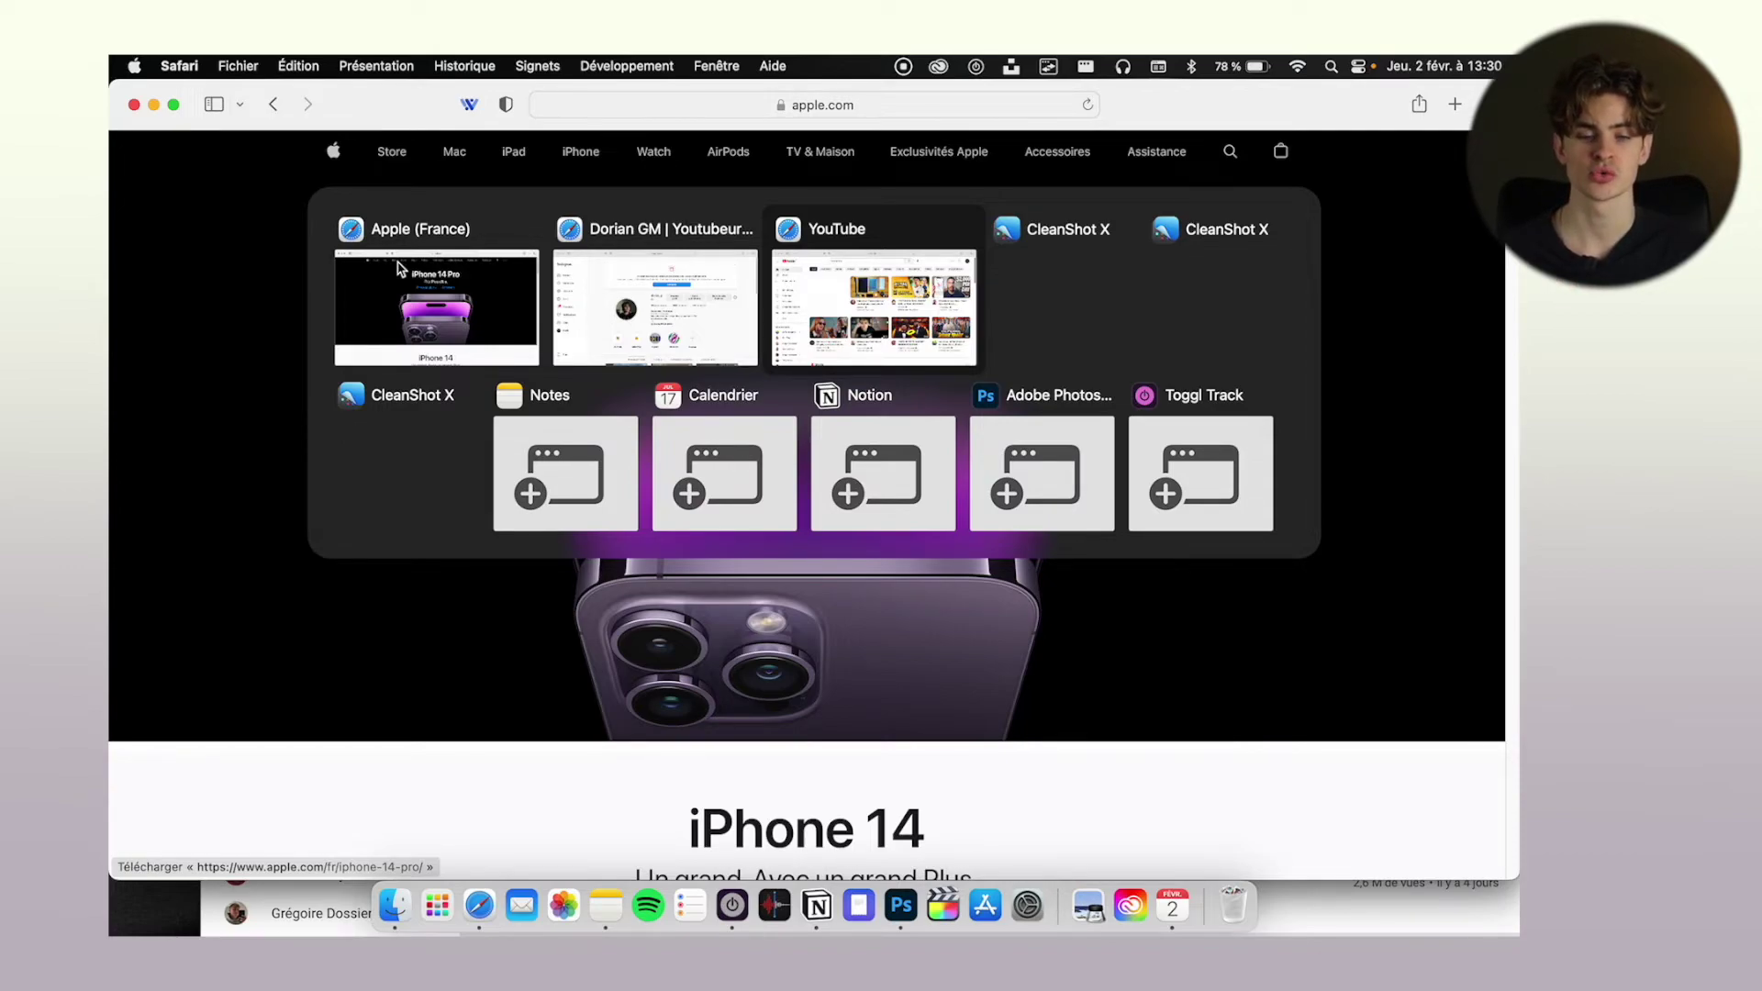
key("Return")
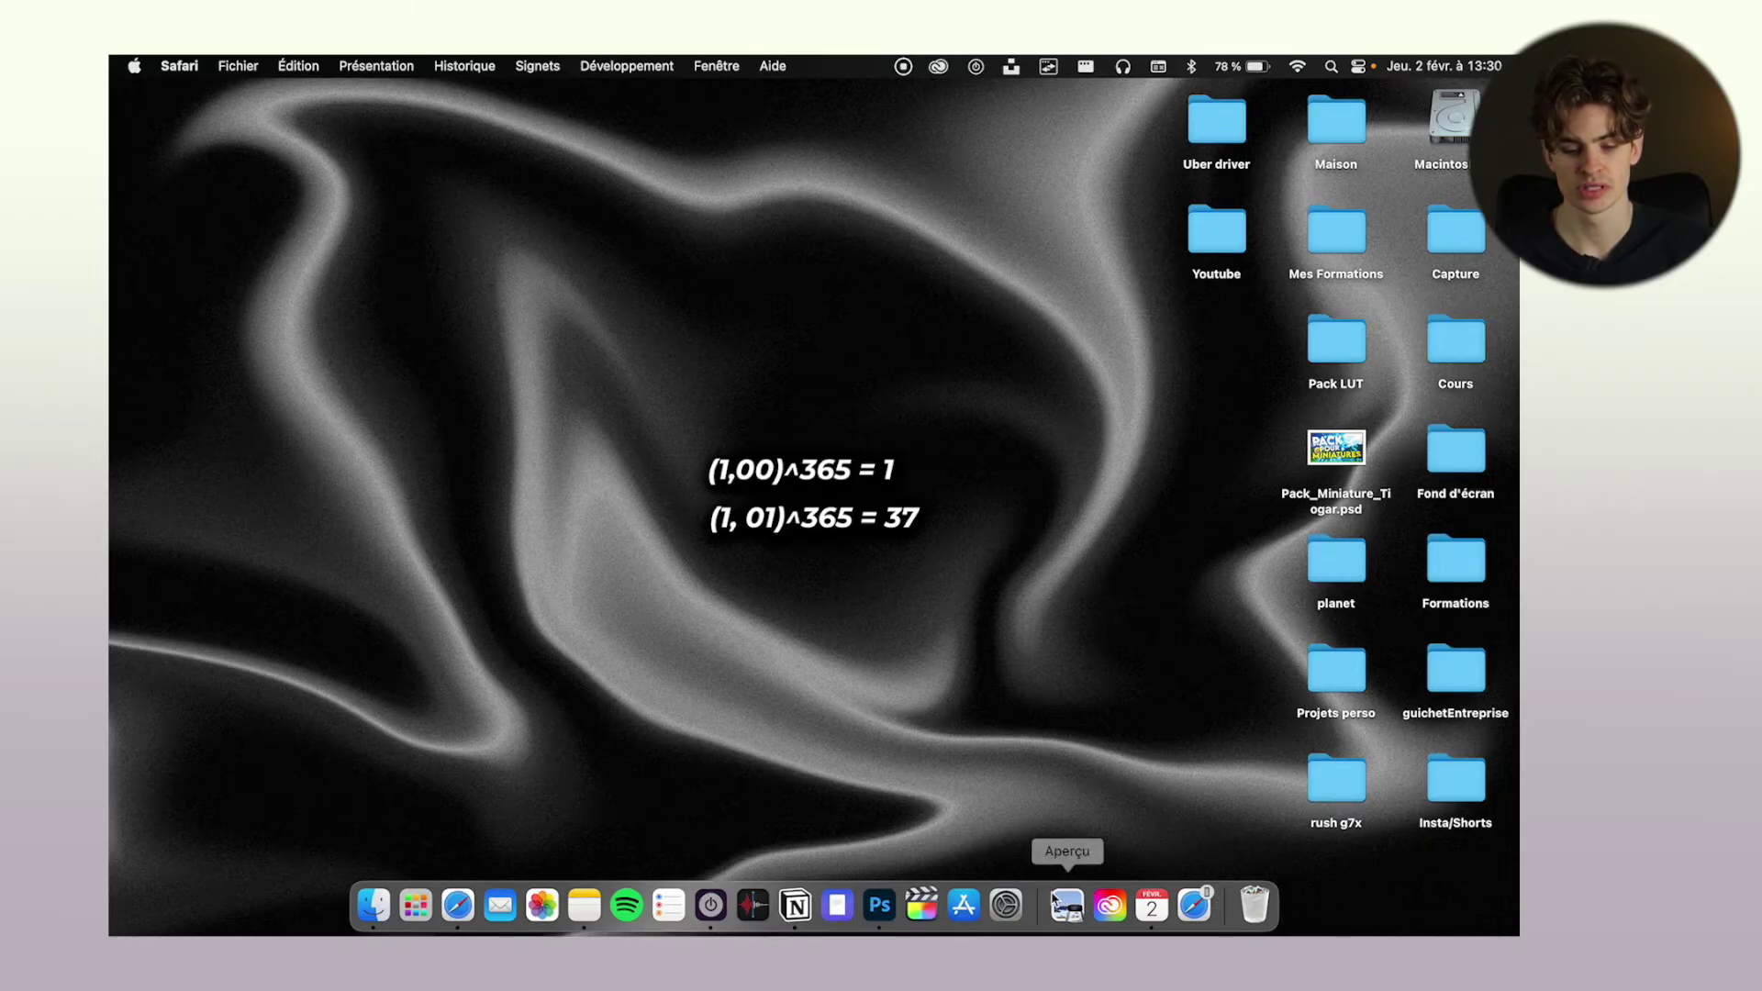
- Enlarge the Dock, shrink it again, and remove the App Store from it
mouse_move(1036, 897)
left_mouse_down()
mouse_move(1038, 860)
mouse_move(1054, 928)
mouse_move(1058, 869)
mouse_move(1053, 921)
mouse_move(1034, 842)
mouse_move(1031, 887)
left_mouse_up()
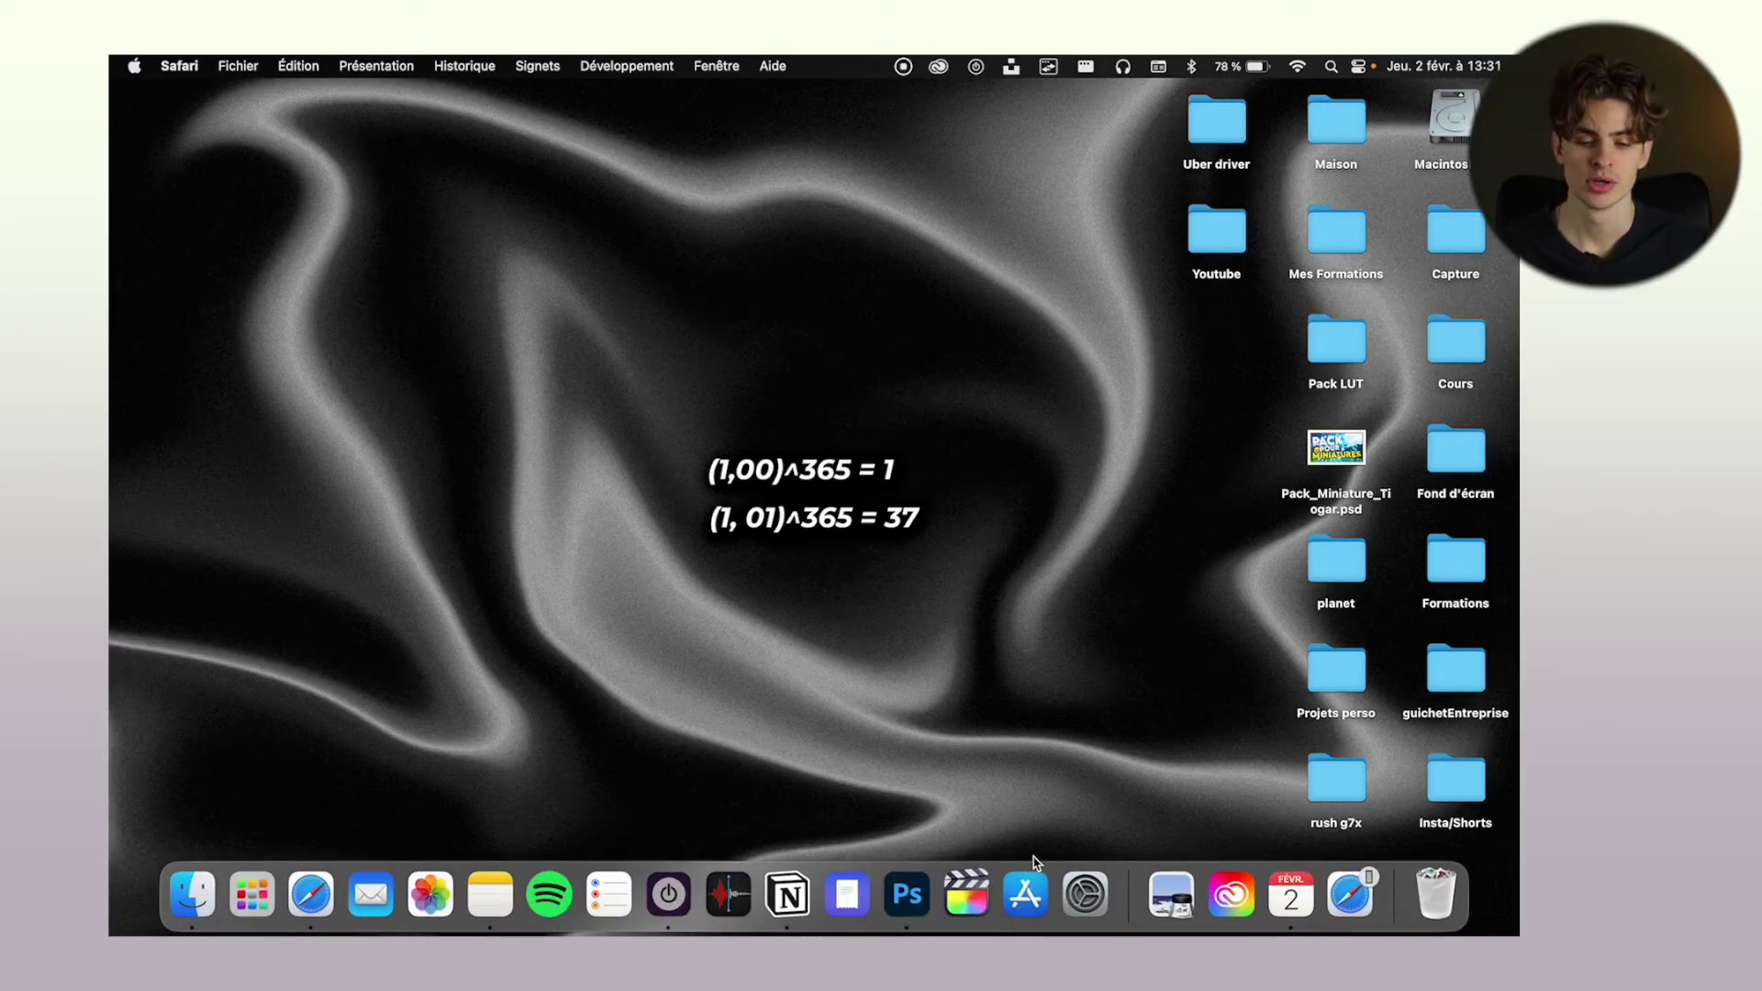
mouse_move(1128, 868)
left_mouse_down()
mouse_move(1121, 918)
mouse_move(1125, 887)
left_mouse_up()
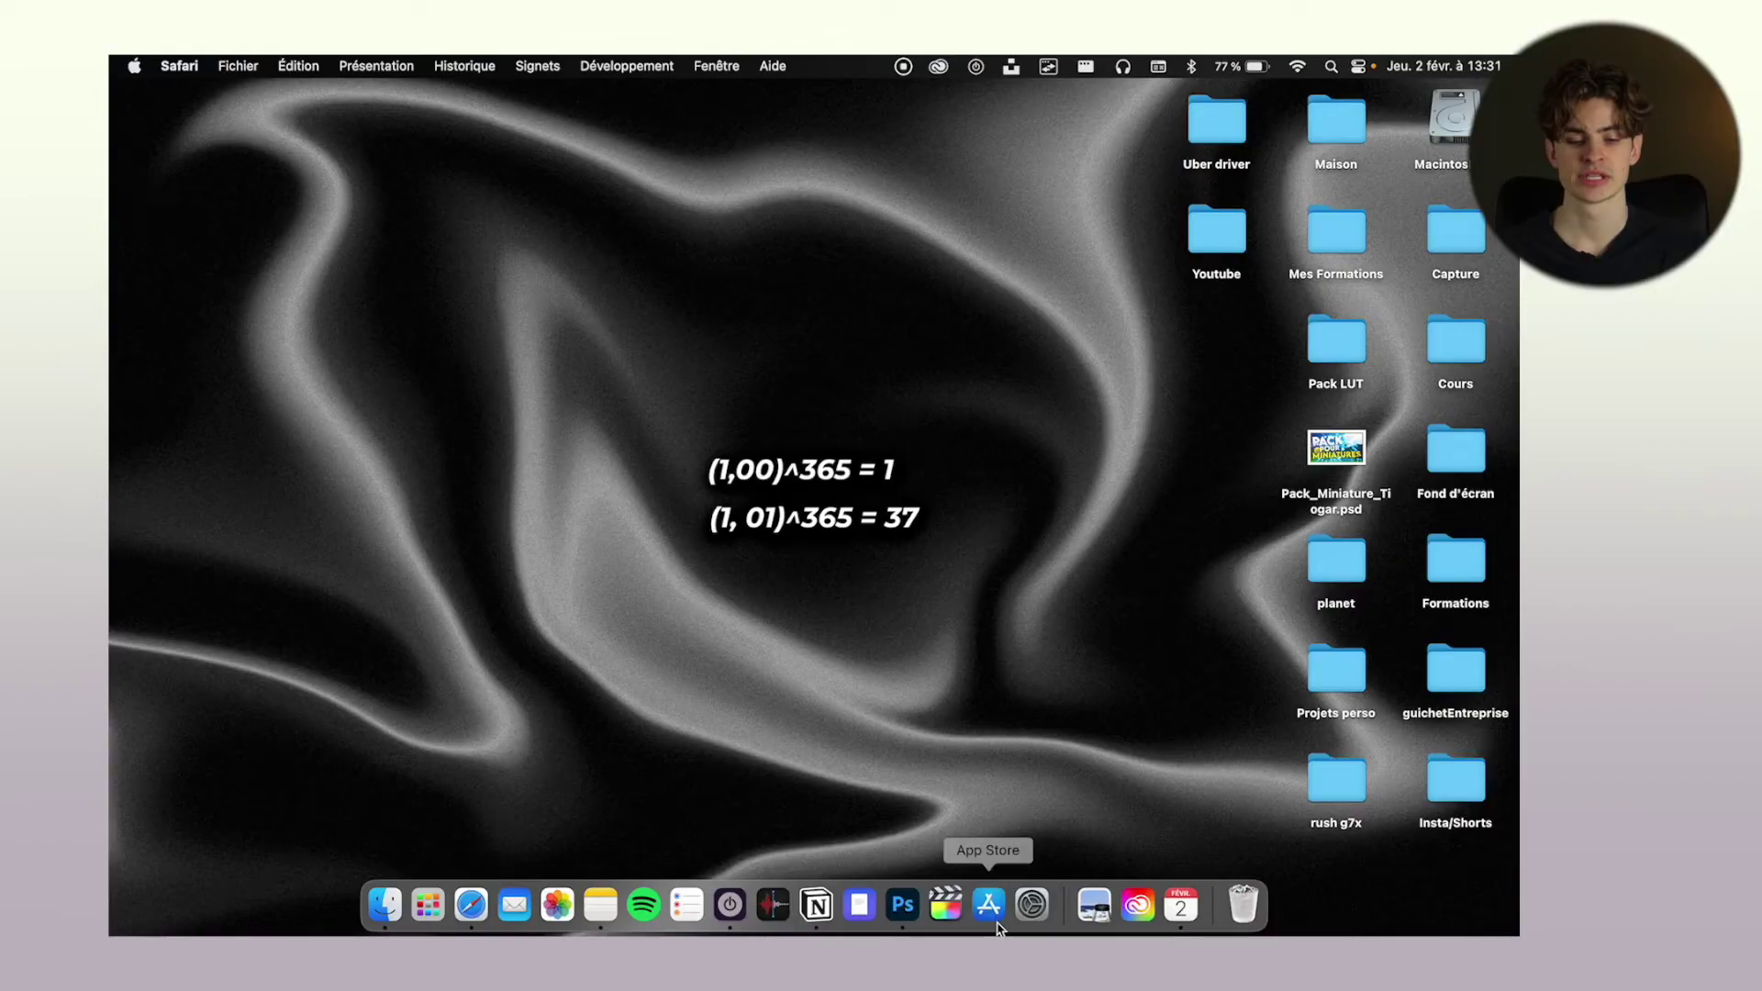
left_click_drag(991, 908, 935, 216)
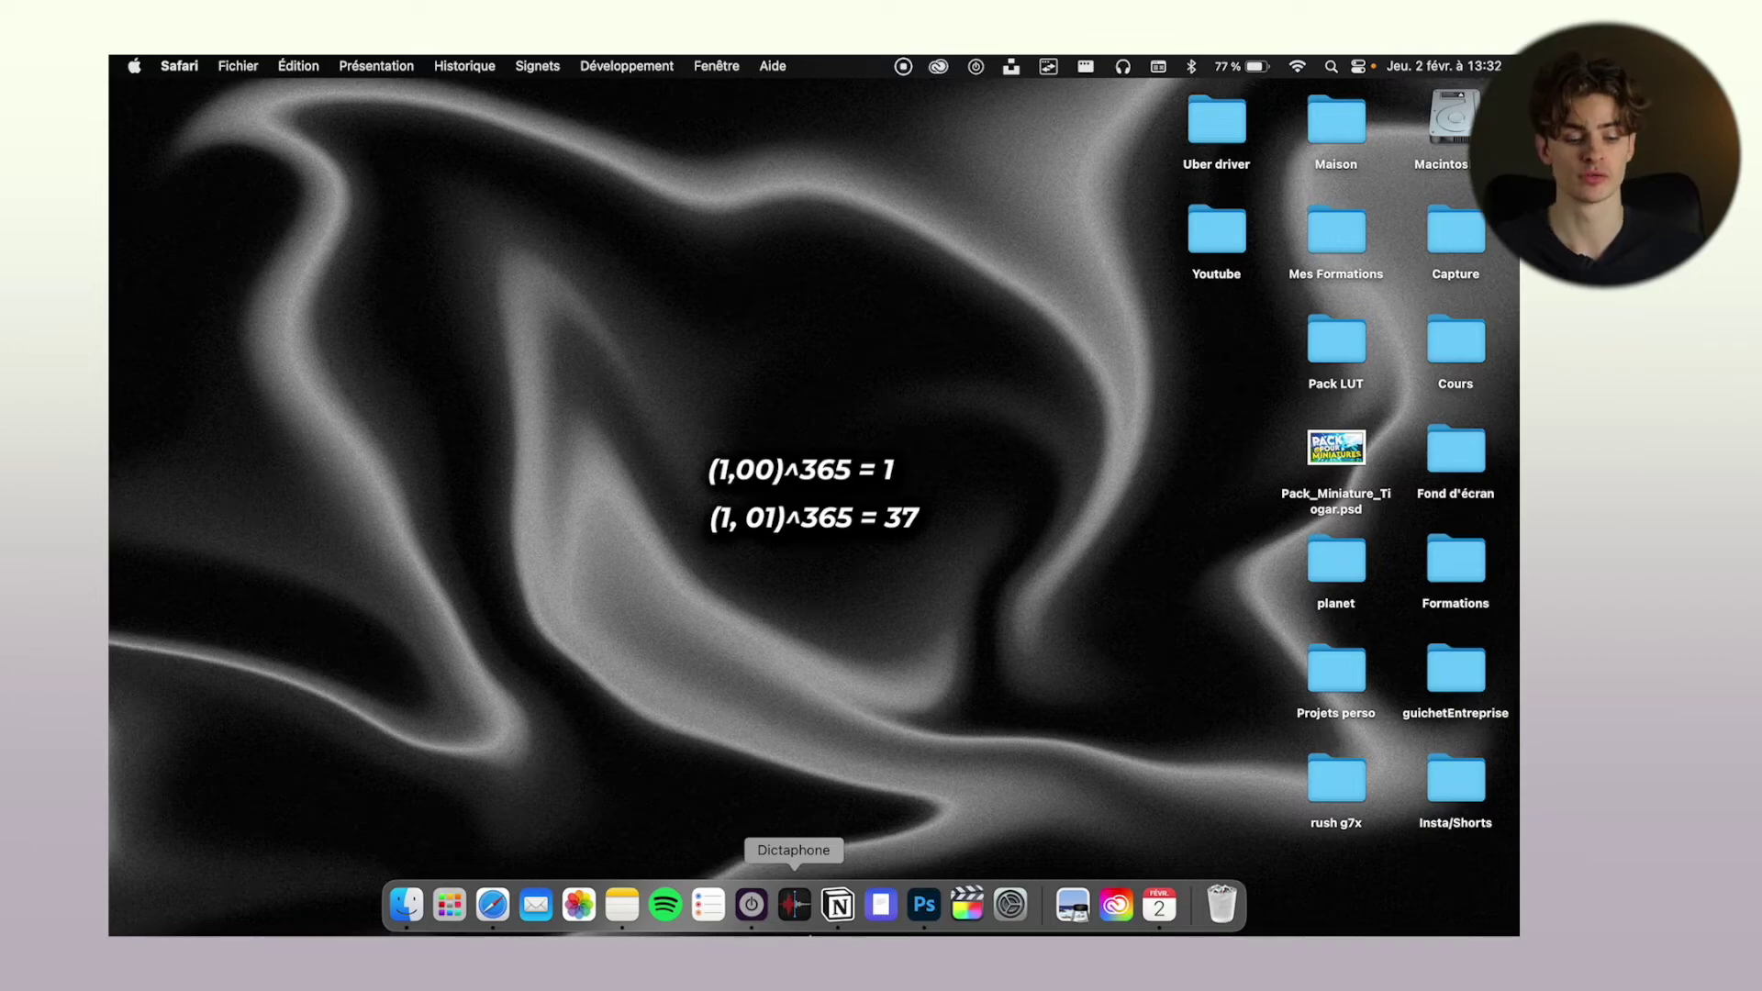
- Search Spotlight for "app" and open the App Store
key("cmd+space")
type("app")
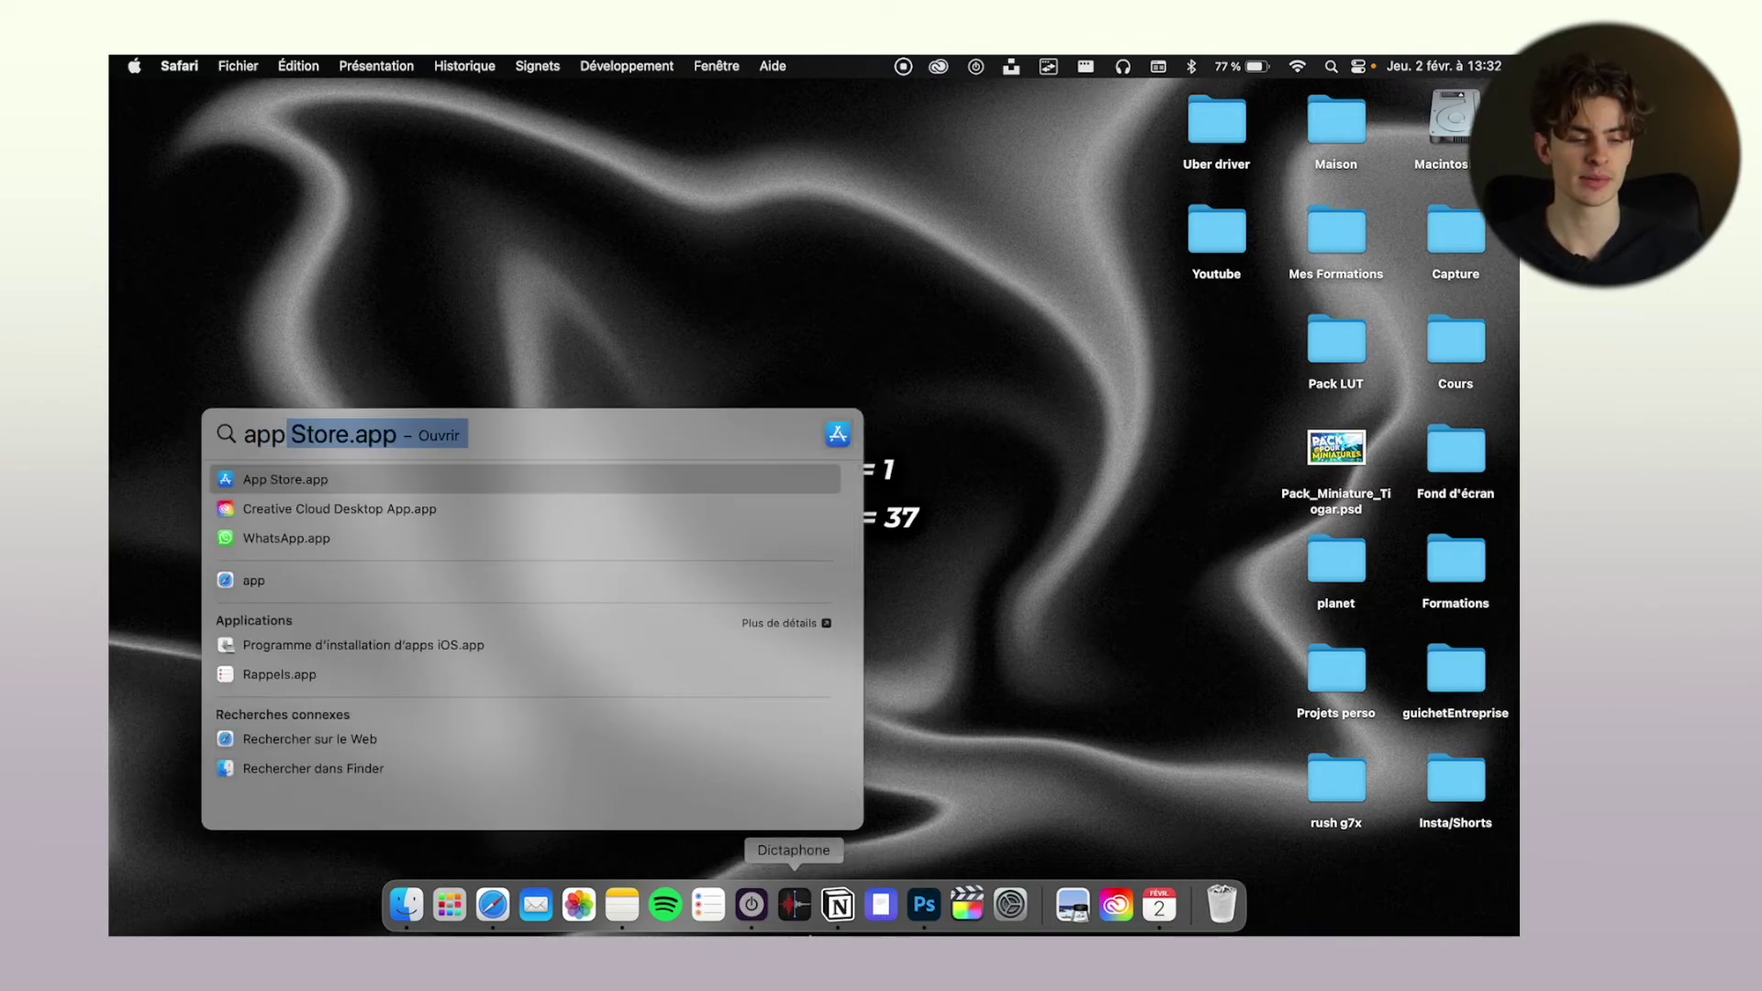
key("Return")
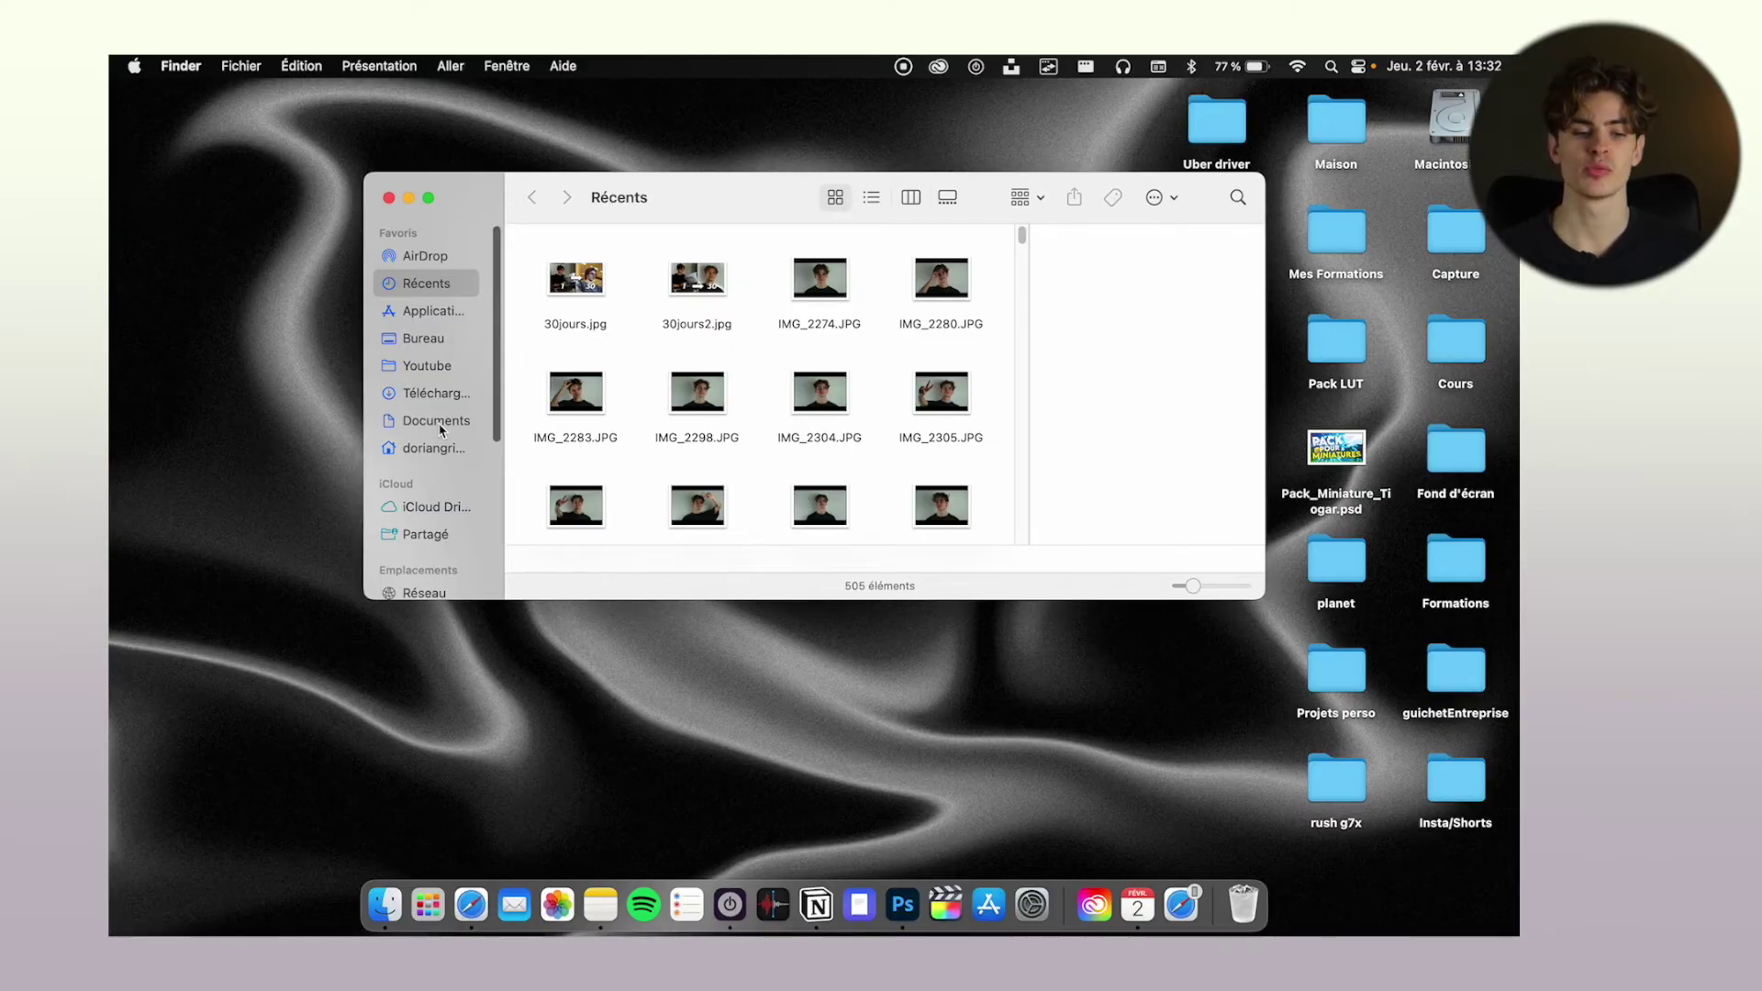
- Look through the Youtube and Bureau folders in Finder
left_click(427, 365)
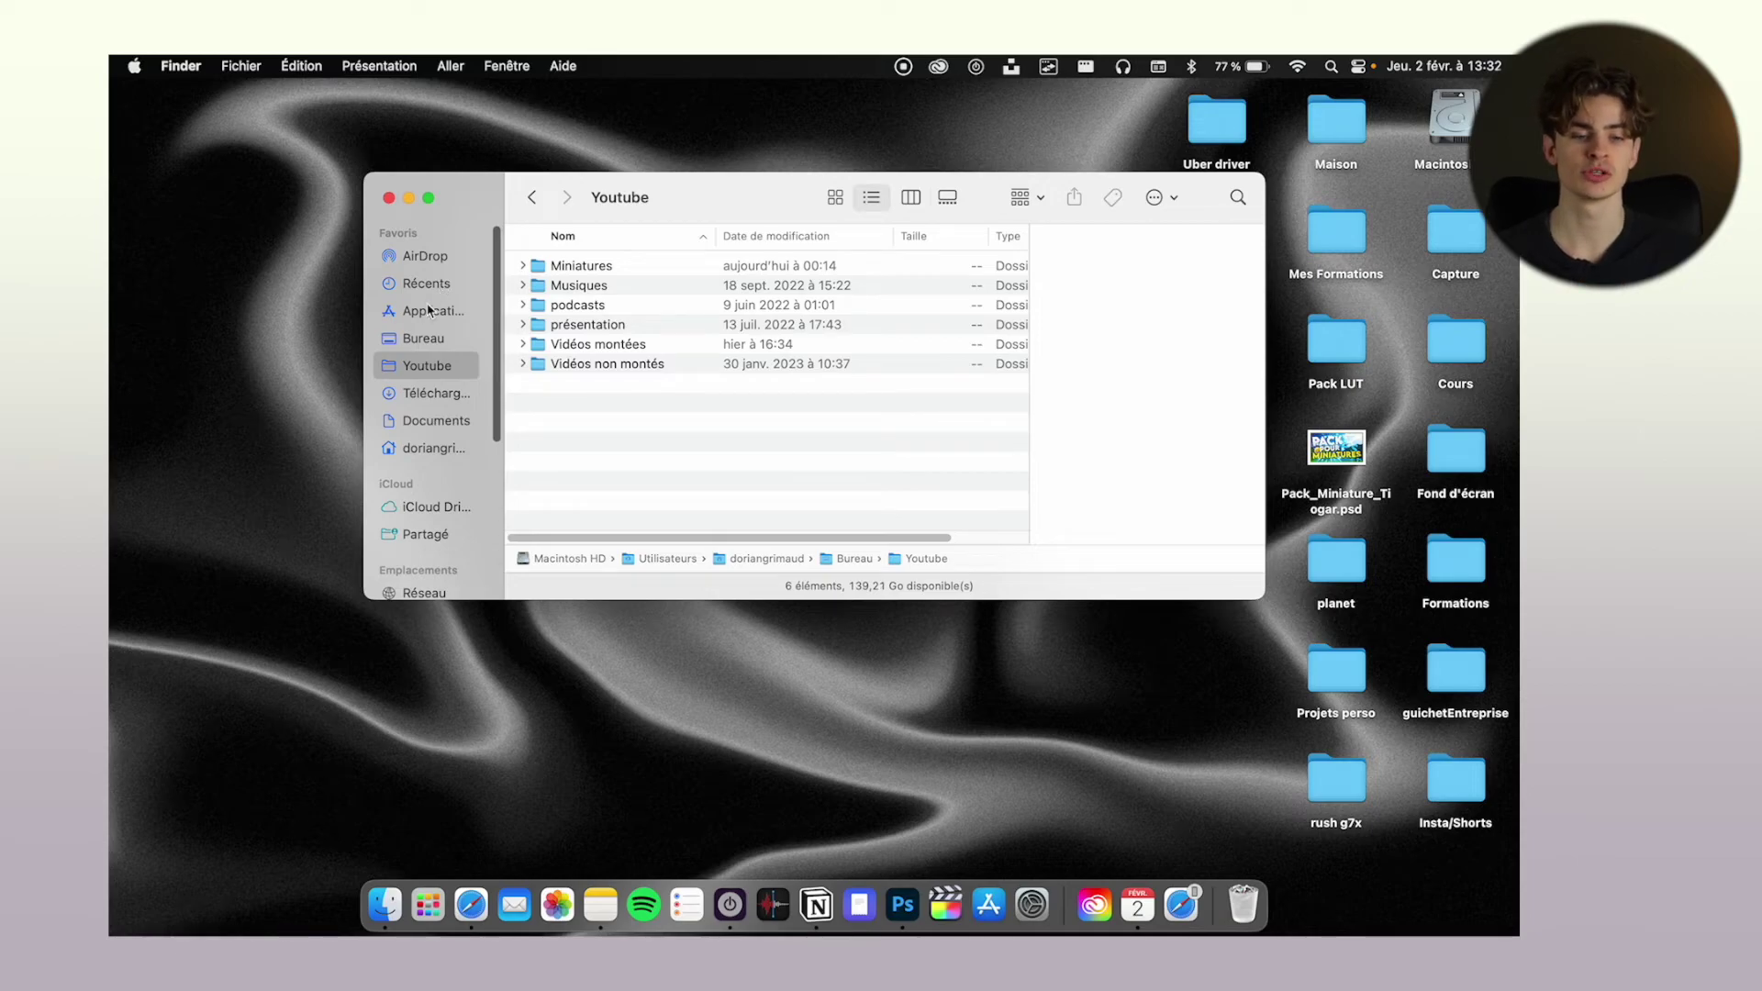
left_click(458, 337)
scroll(590, 336, "down", 2)
scroll(601, 307, "up", 2)
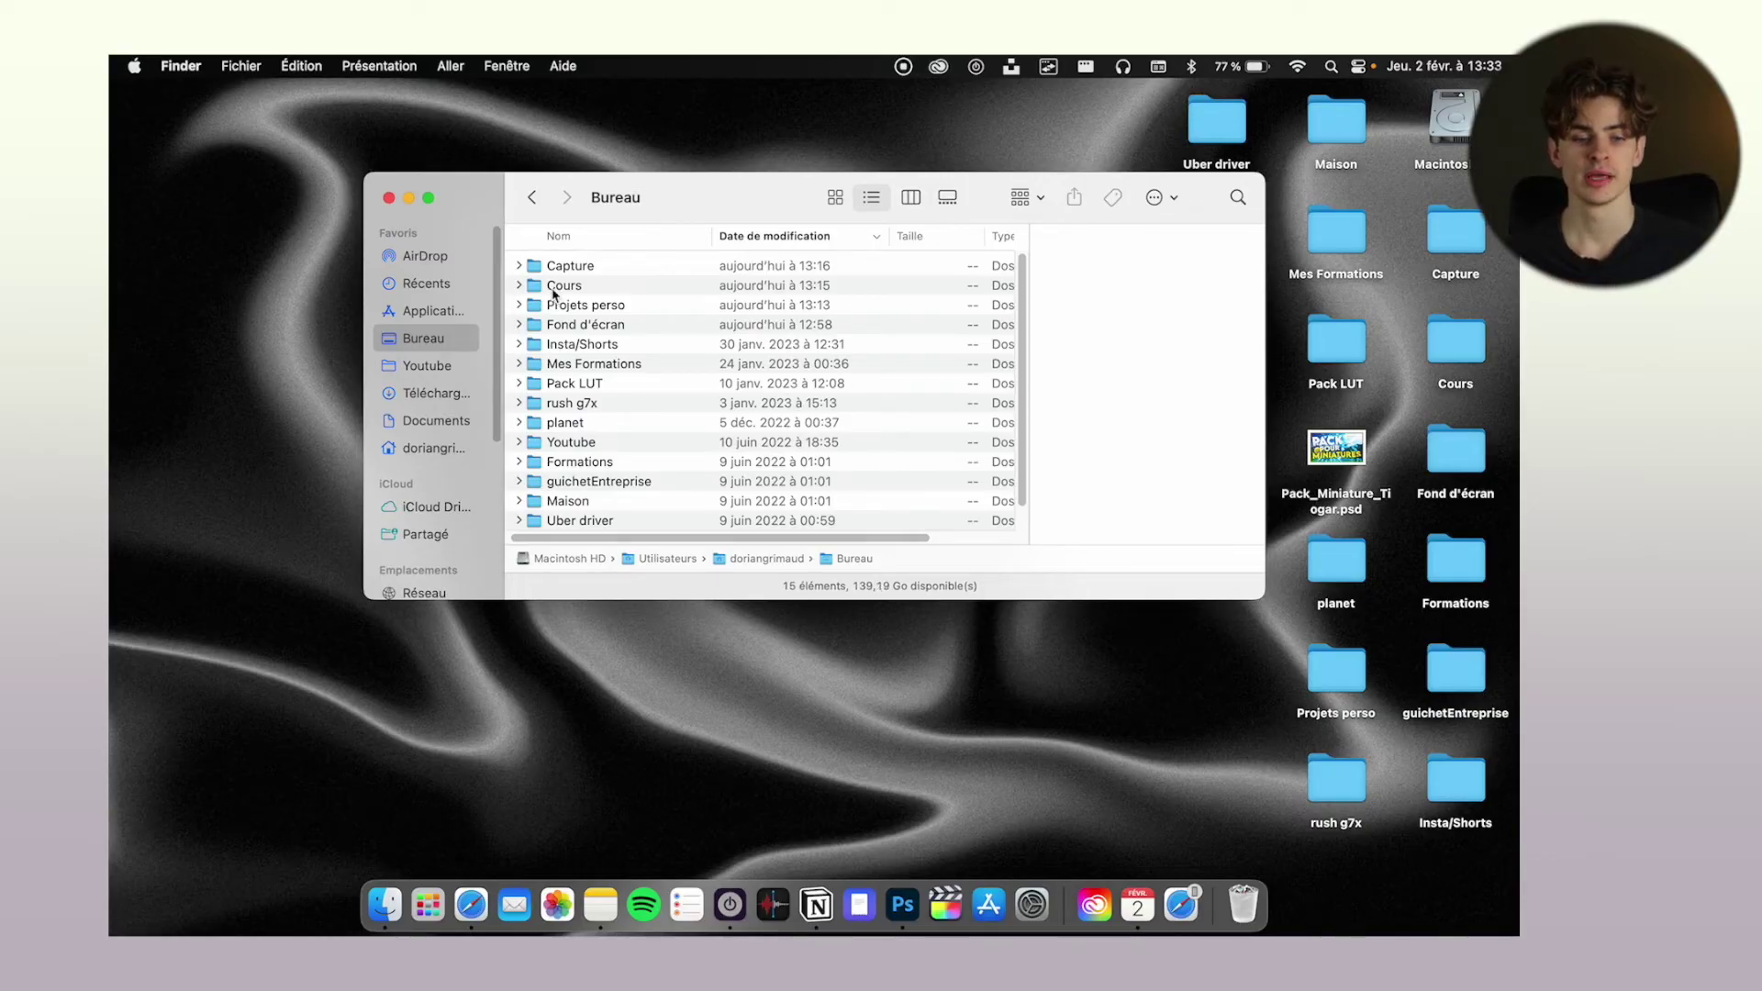
- Add the Cours folder to Finder's favourites above Bureau and open it from there
left_click(602, 287)
left_click_drag(489, 330, 431, 328)
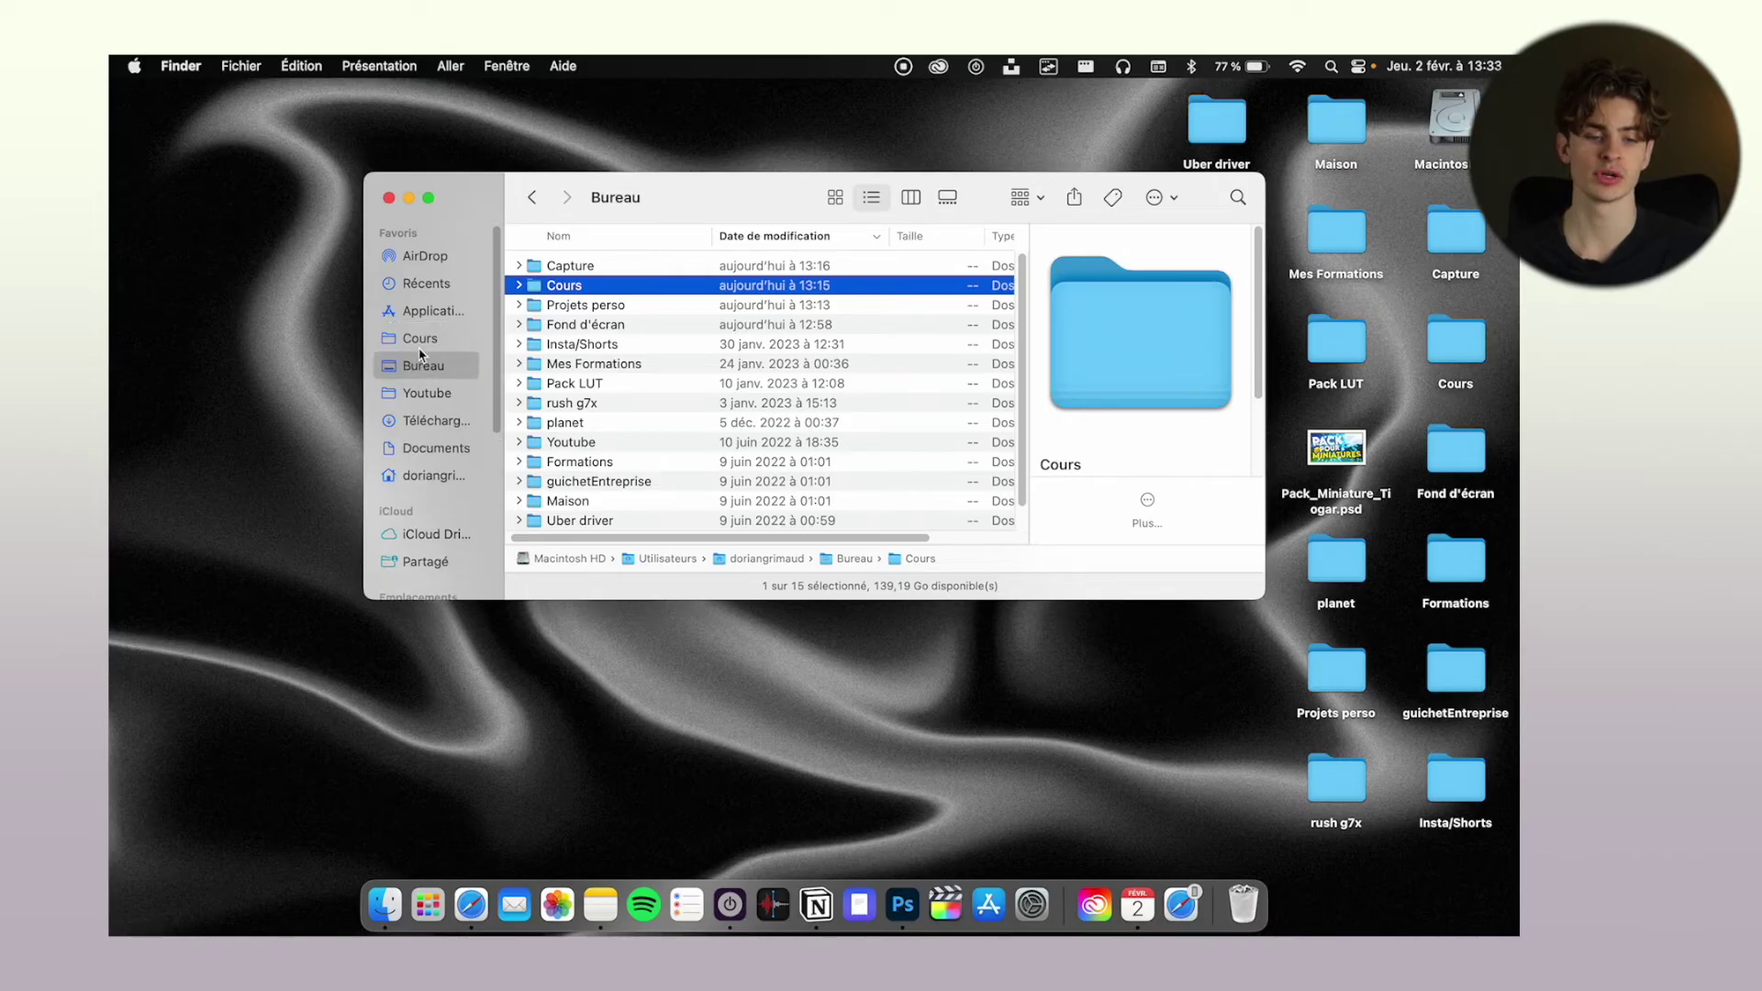
left_click(420, 349)
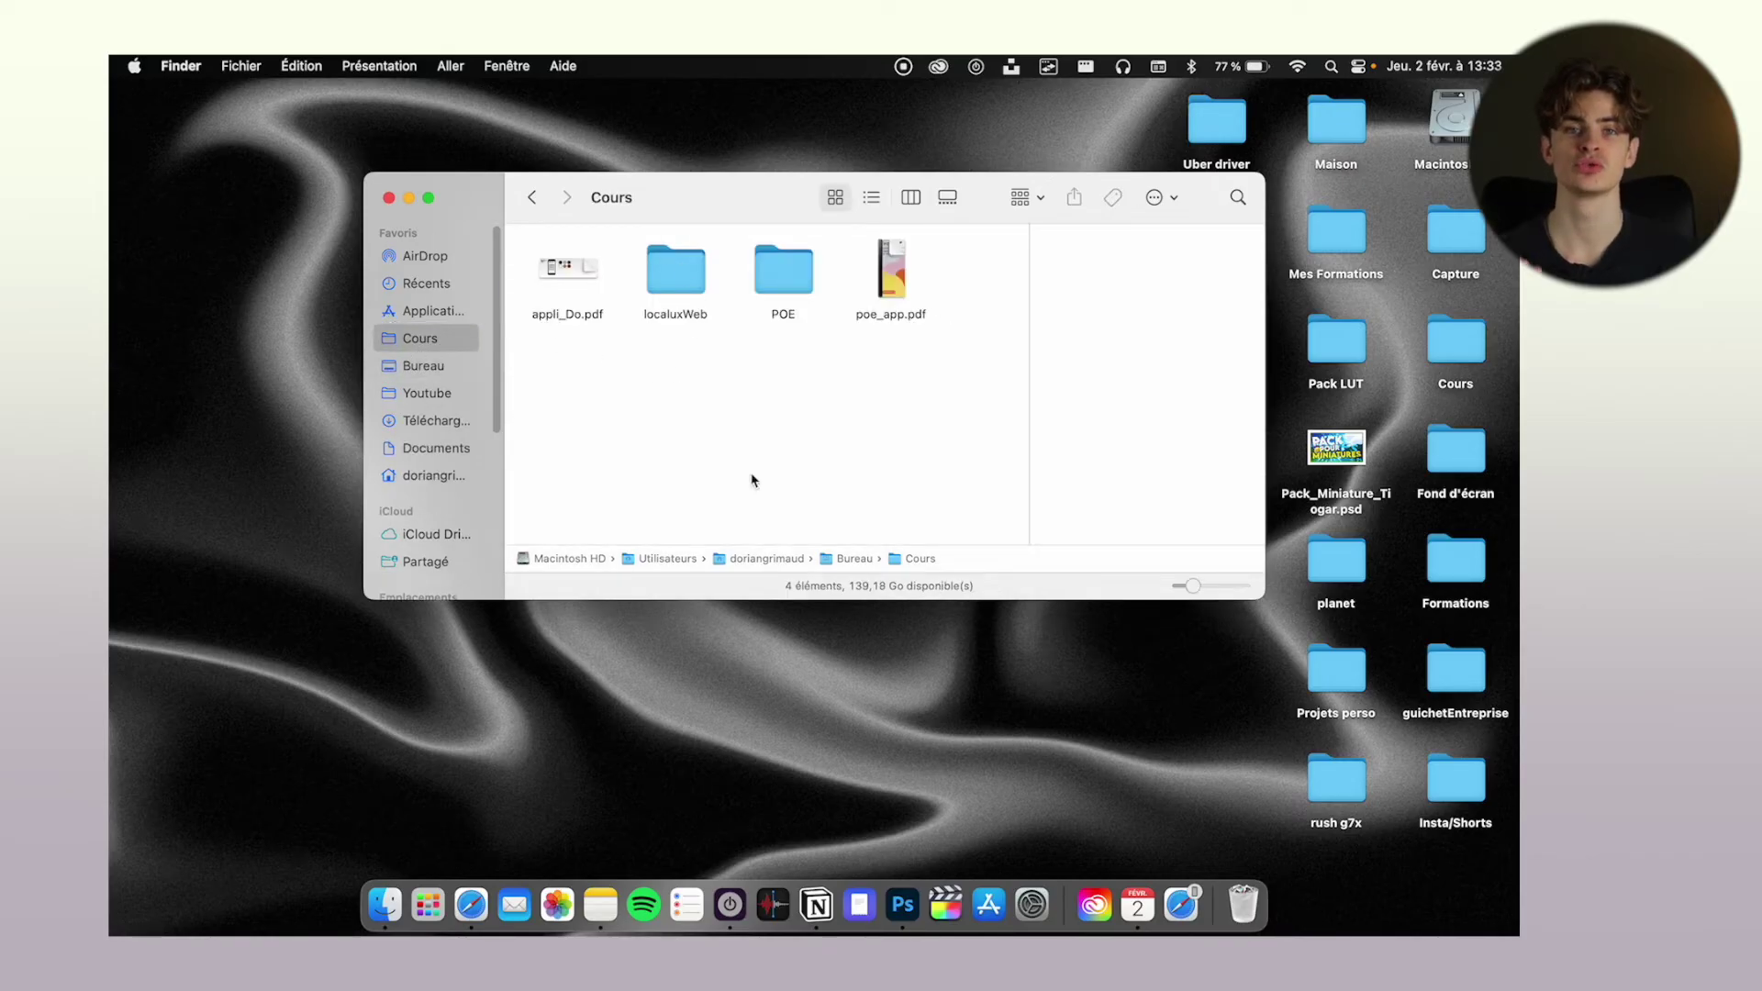